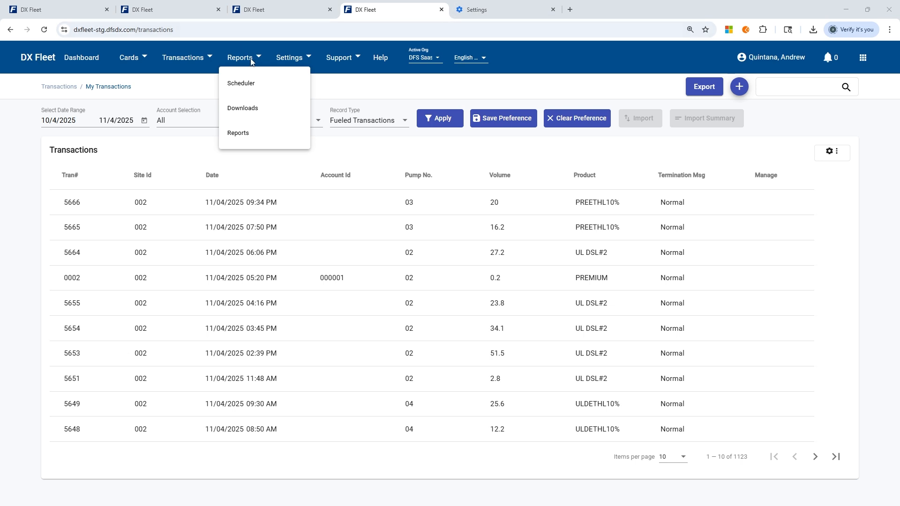
# Step: Start a new schedule in the report scheduler, naming the event "Daily Report new" with the event type Export Data
pyautogui.click(251, 86)
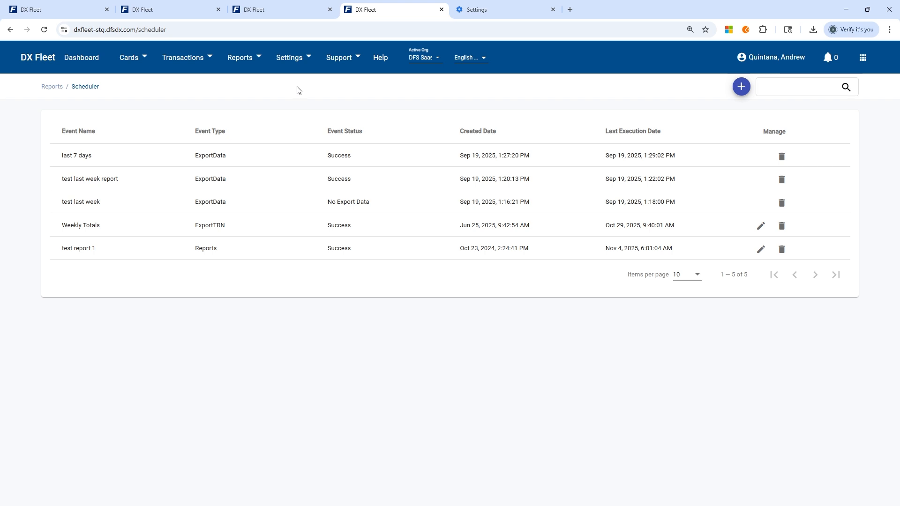
pyautogui.click(741, 88)
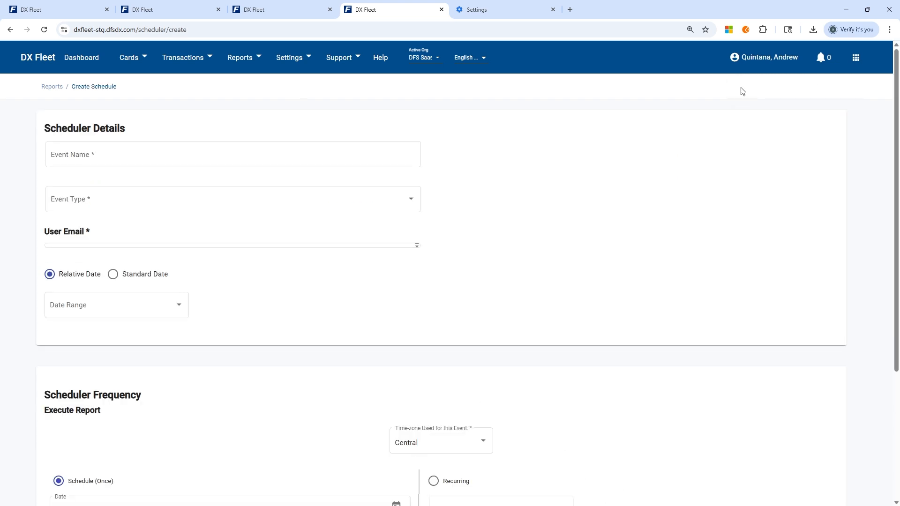
pyautogui.click(131, 166)
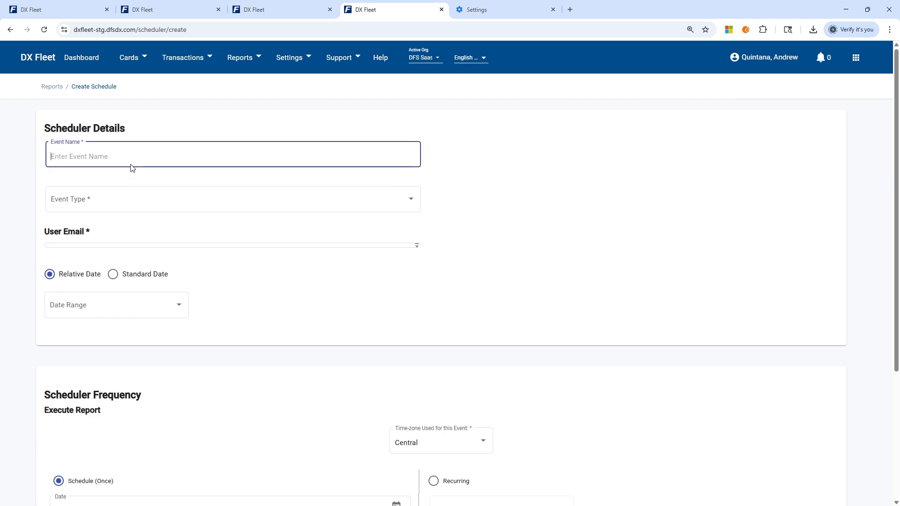
pyautogui.write('Daily Report new')
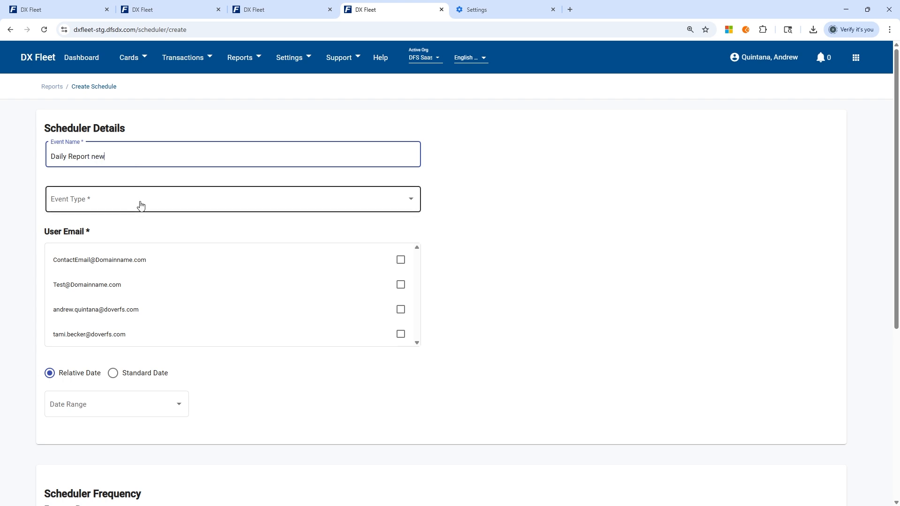
pyautogui.click(125, 202)
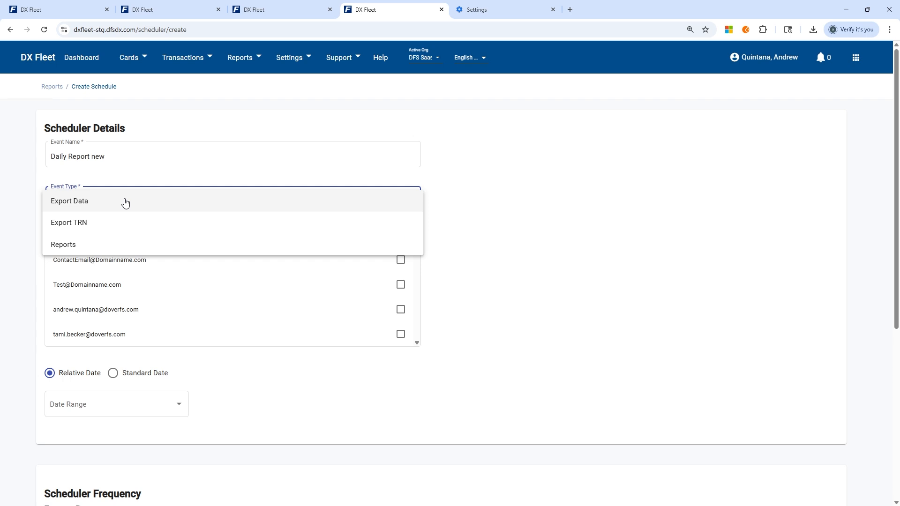
pyautogui.click(94, 206)
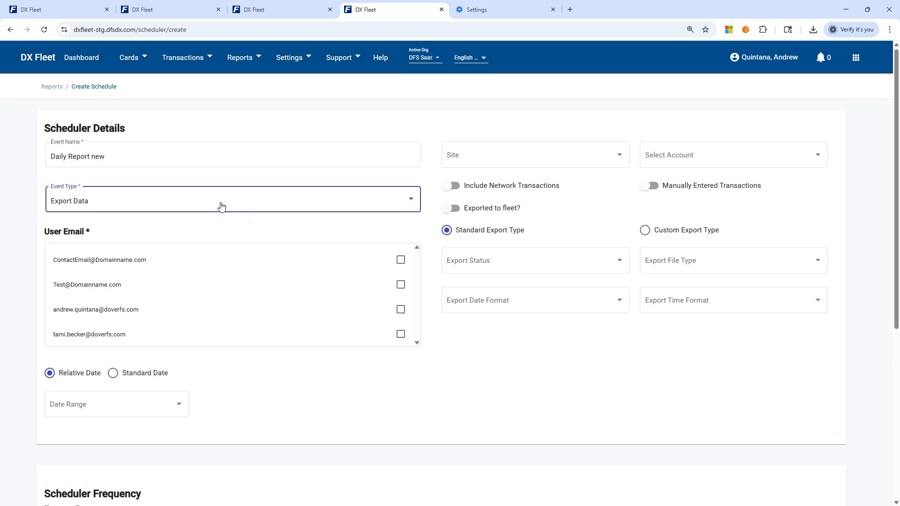
pyautogui.click(183, 58)
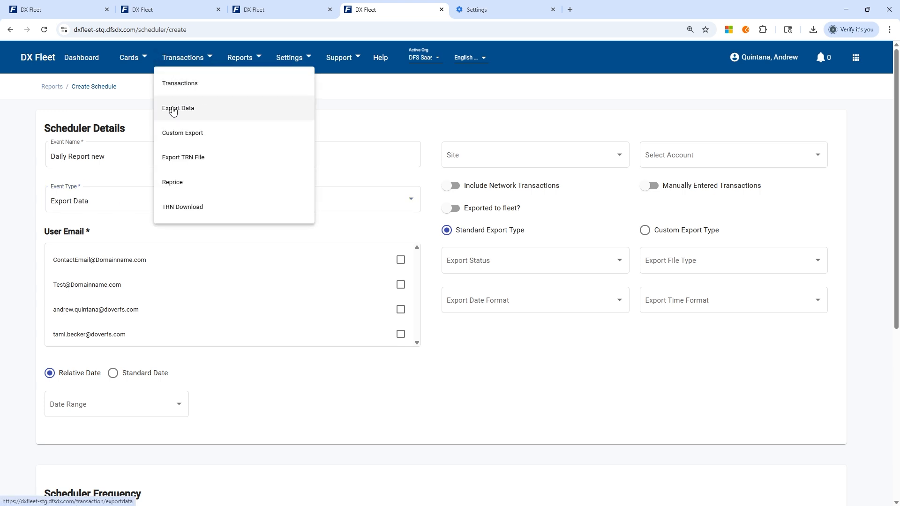
pyautogui.click(438, 93)
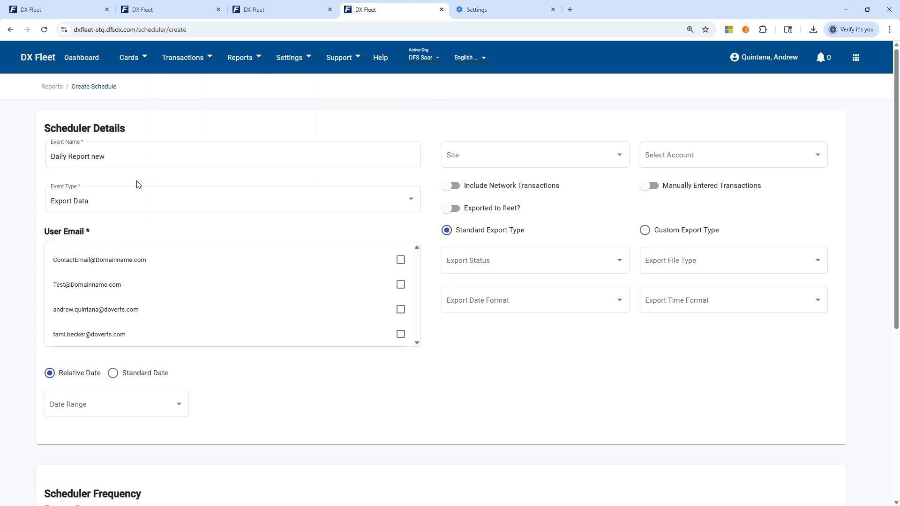
pyautogui.click(239, 57)
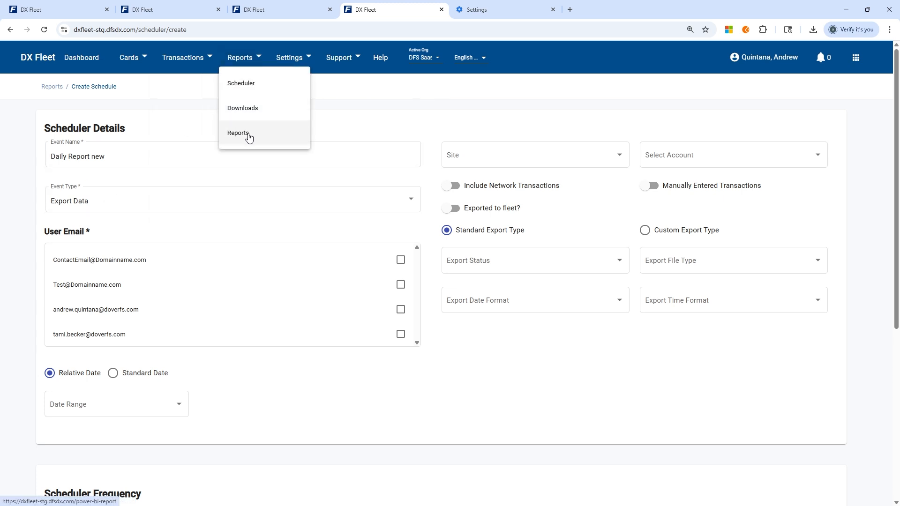
pyautogui.click(404, 113)
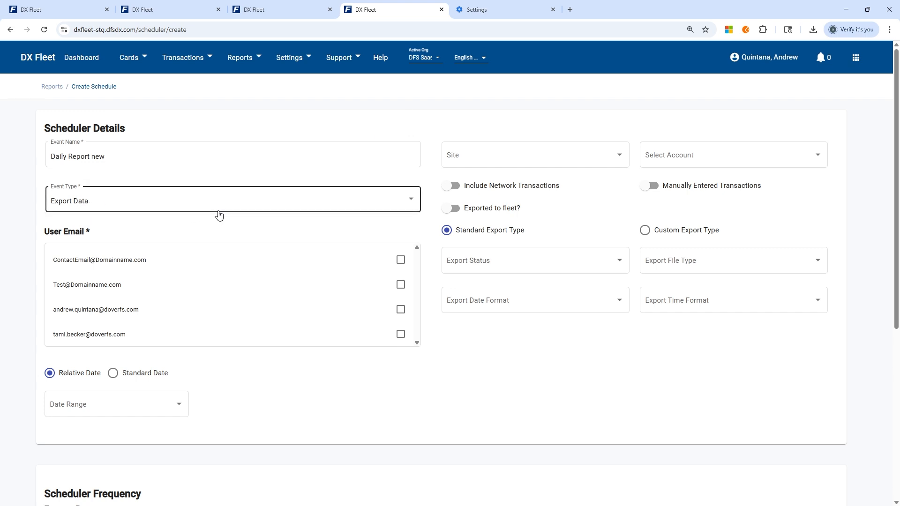
# Step: Select the third address in the user email list as the recipient of the scheduled event
pyautogui.click(399, 313)
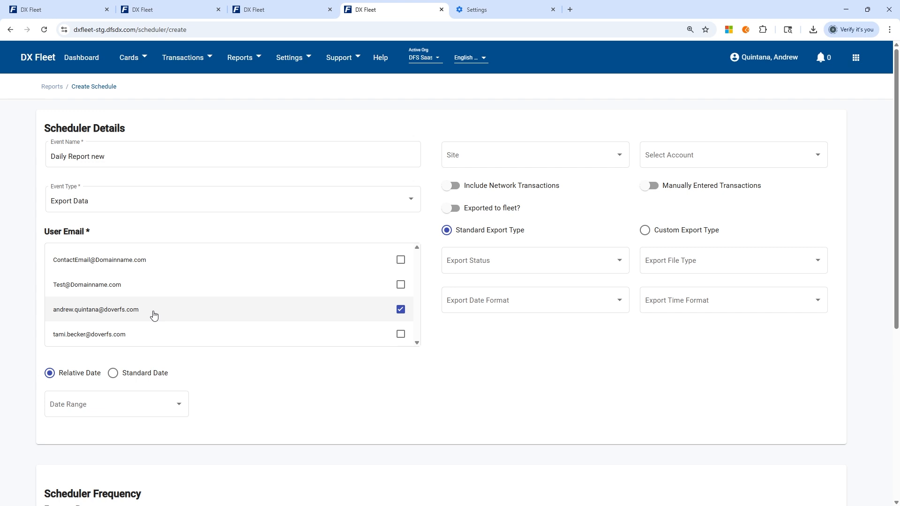
pyautogui.click(303, 59)
pyautogui.moveTo(308, 85)
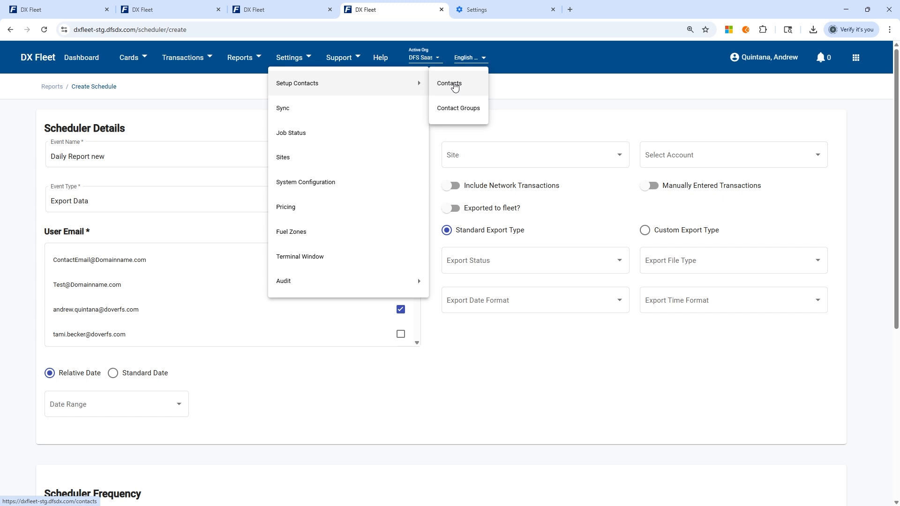
pyautogui.click(504, 86)
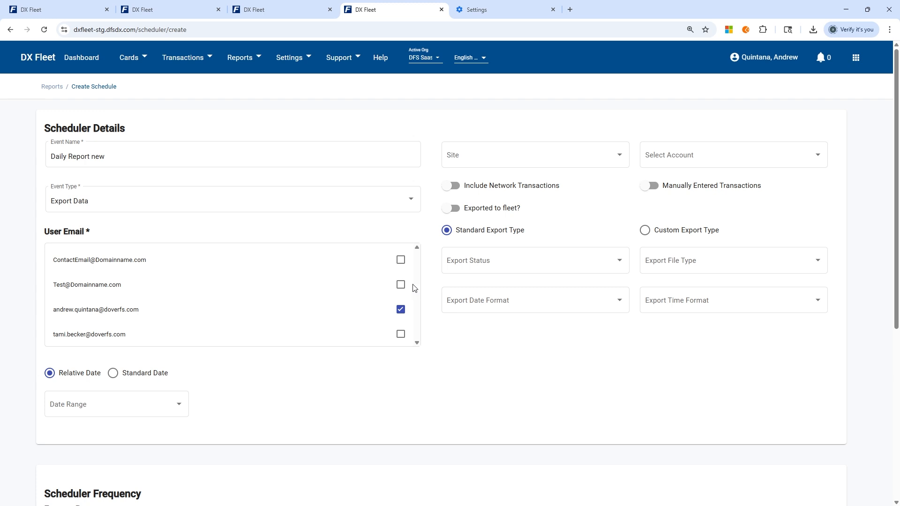
pyautogui.click(400, 259)
pyautogui.click(400, 284)
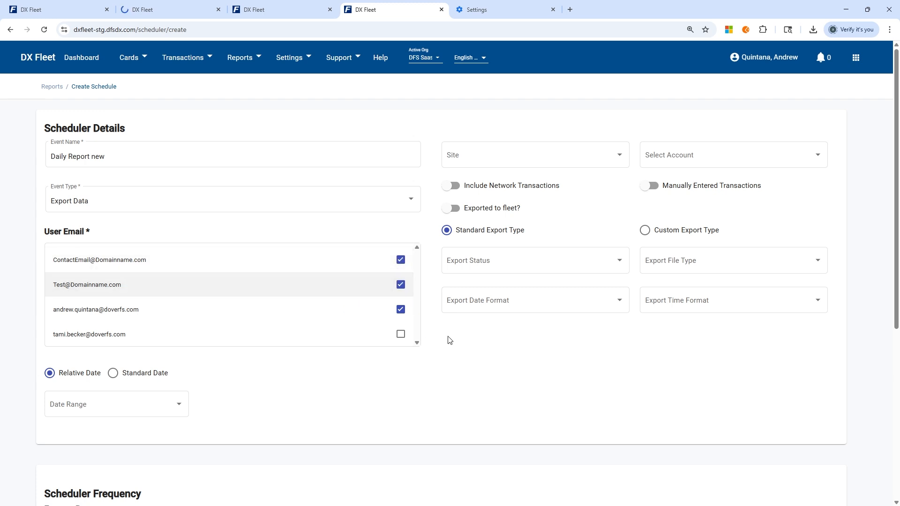
pyautogui.click(401, 261)
pyautogui.click(400, 286)
# Step: Switch the event to a standard date range with start date 10/1/2025 and end date 10/31/2025
pyautogui.click(112, 373)
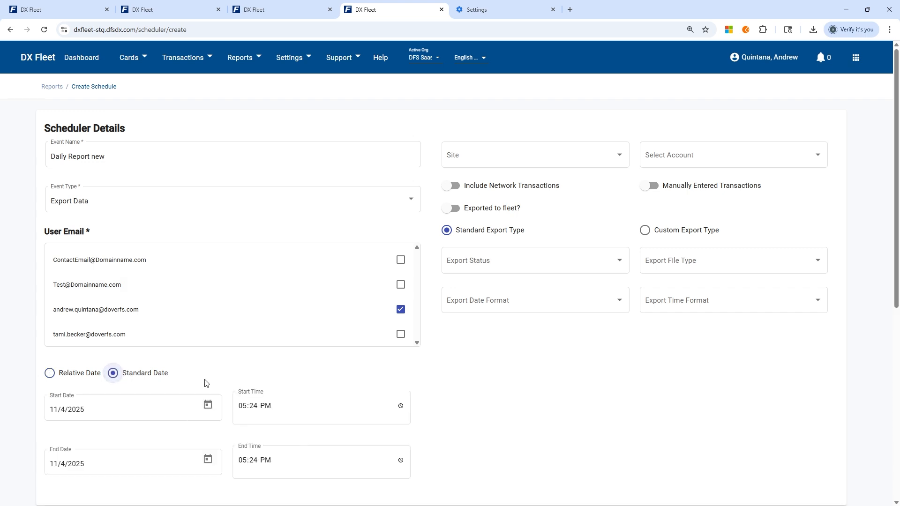
pyautogui.click(54, 410)
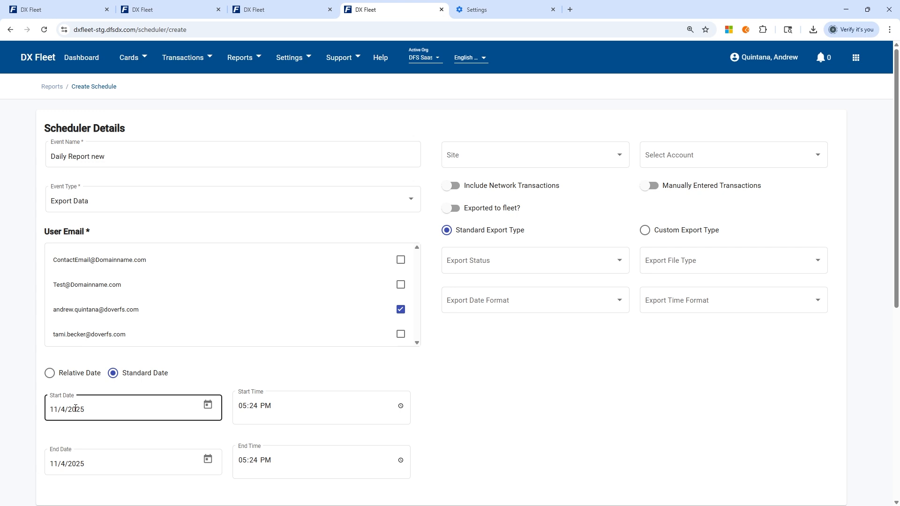
pyautogui.click(244, 410)
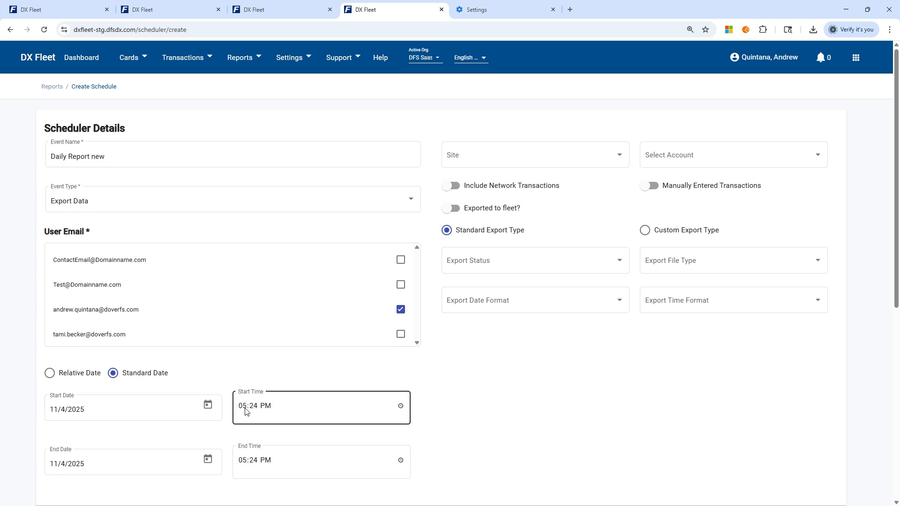
pyautogui.click(207, 404)
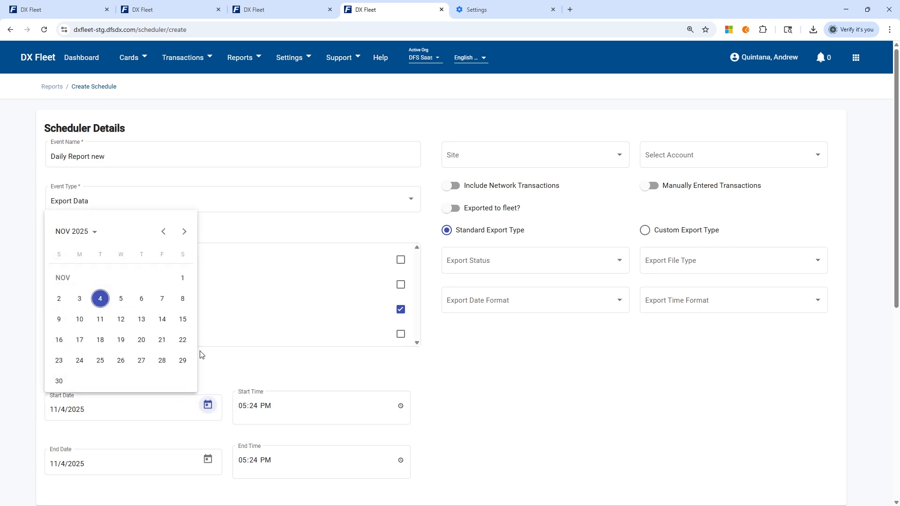
pyautogui.click(163, 232)
pyautogui.click(125, 277)
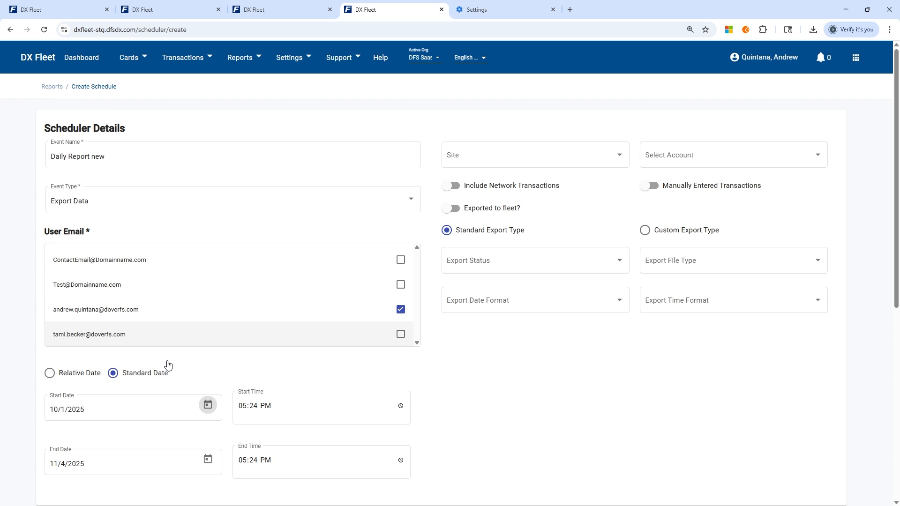
pyautogui.click(207, 459)
pyautogui.click(163, 287)
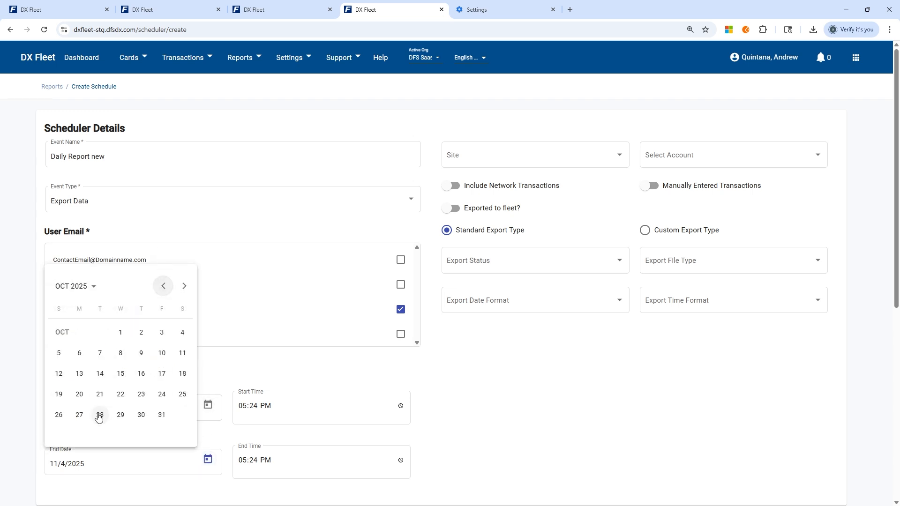
pyautogui.click(162, 414)
# Step: Set the standard date range's start time to 12:00 AM and its end time to 11:59 PM
pyautogui.click(247, 407)
pyautogui.write('1200')
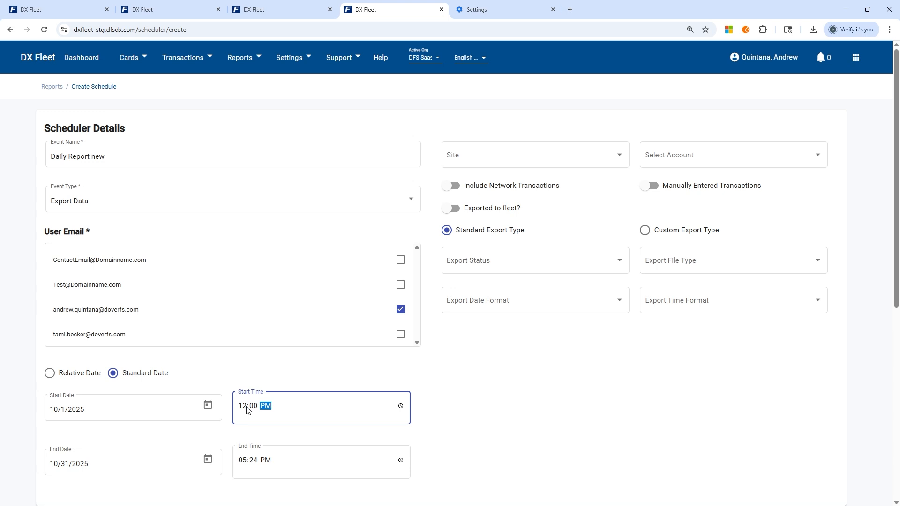
pyautogui.write('a')
pyautogui.click(244, 462)
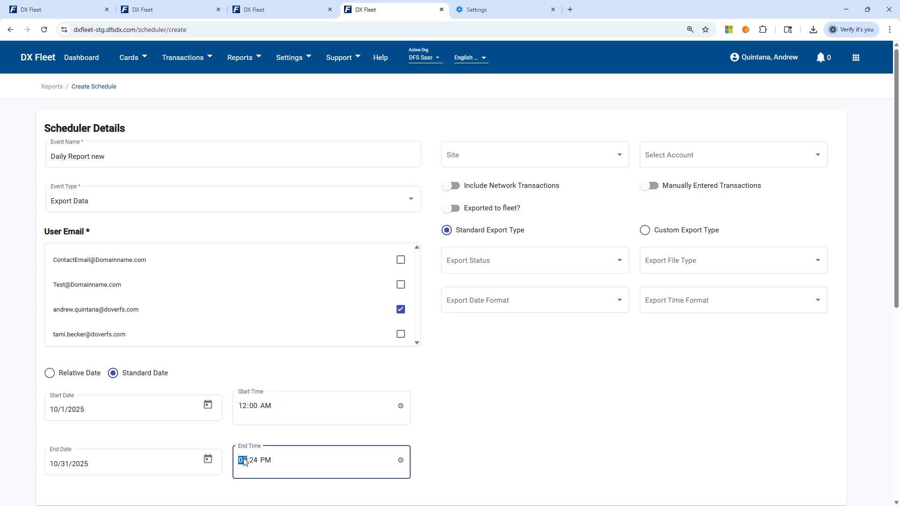
pyautogui.write('1159')
pyautogui.click(431, 435)
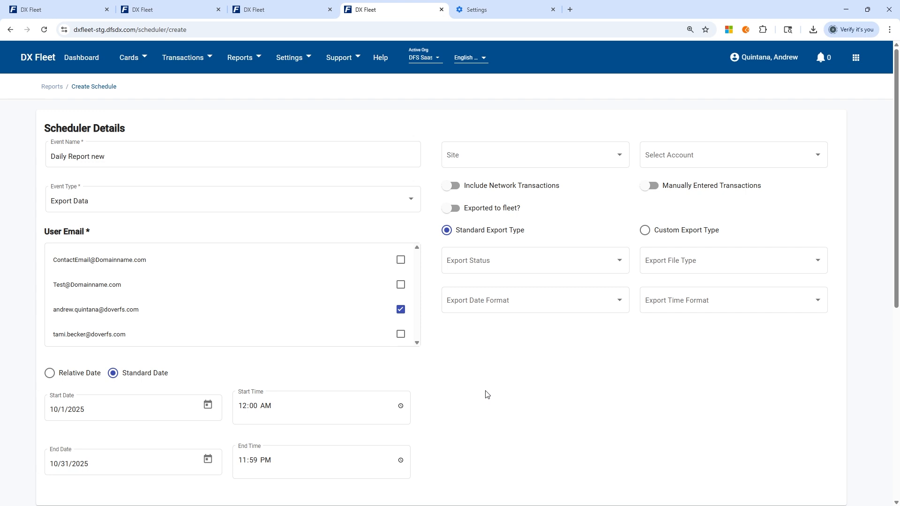
# Step: Switch the event to a relative date and set the date range to Yesterday
pyautogui.click(74, 377)
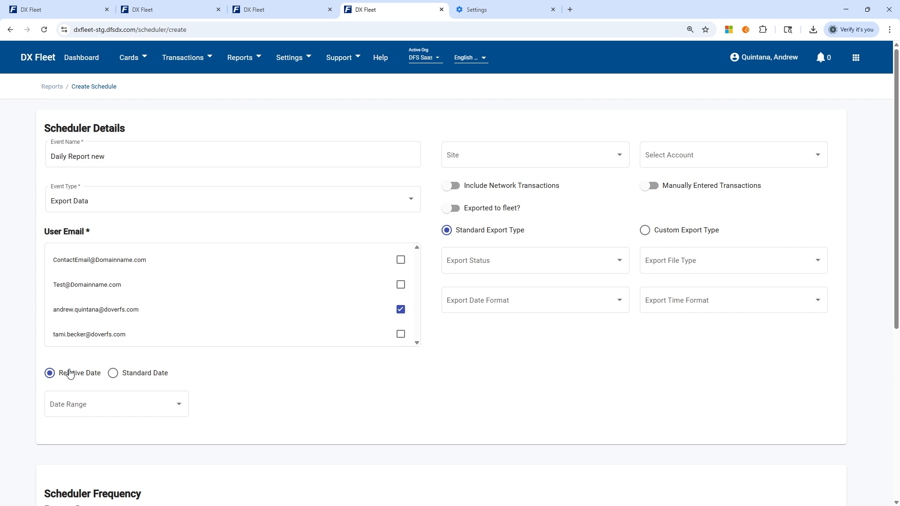
pyautogui.click(111, 406)
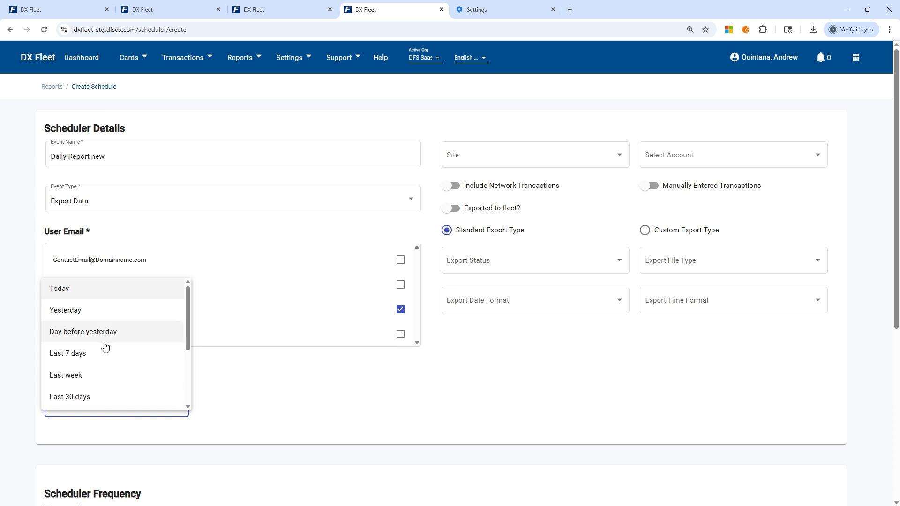
pyautogui.click(80, 318)
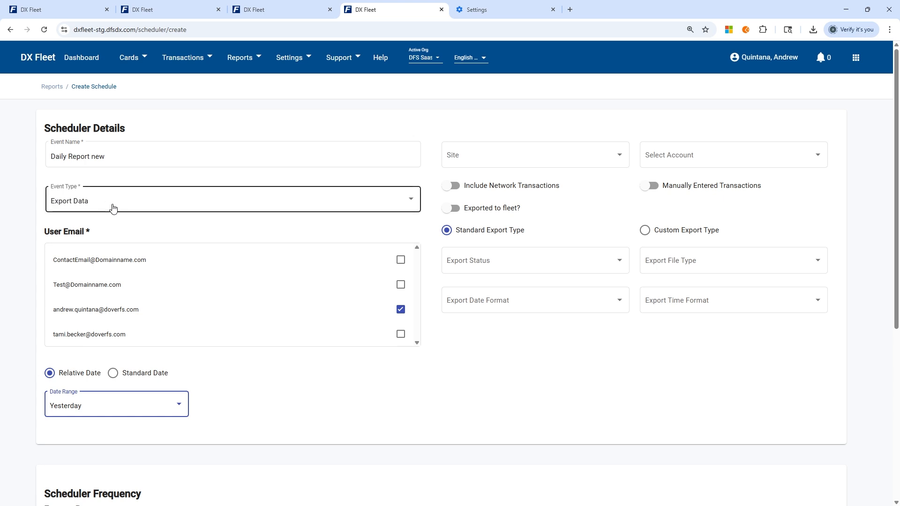
pyautogui.click(186, 62)
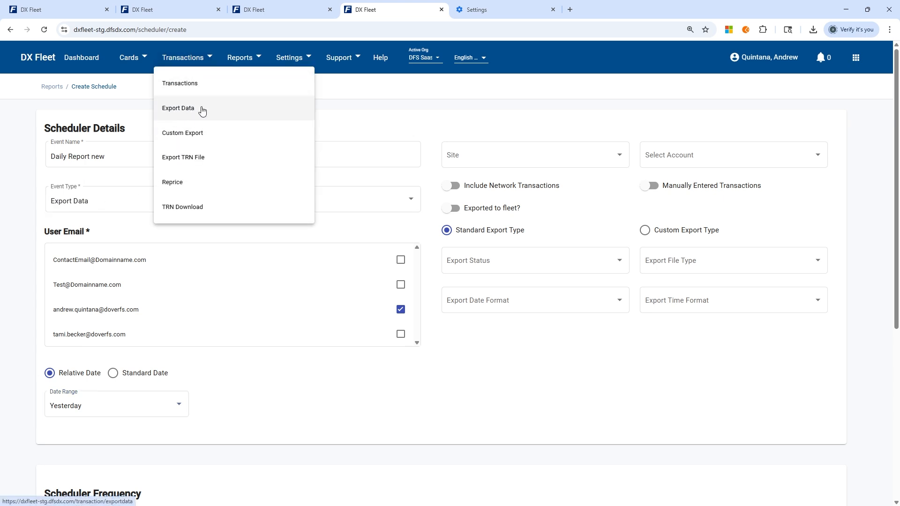
pyautogui.click(442, 93)
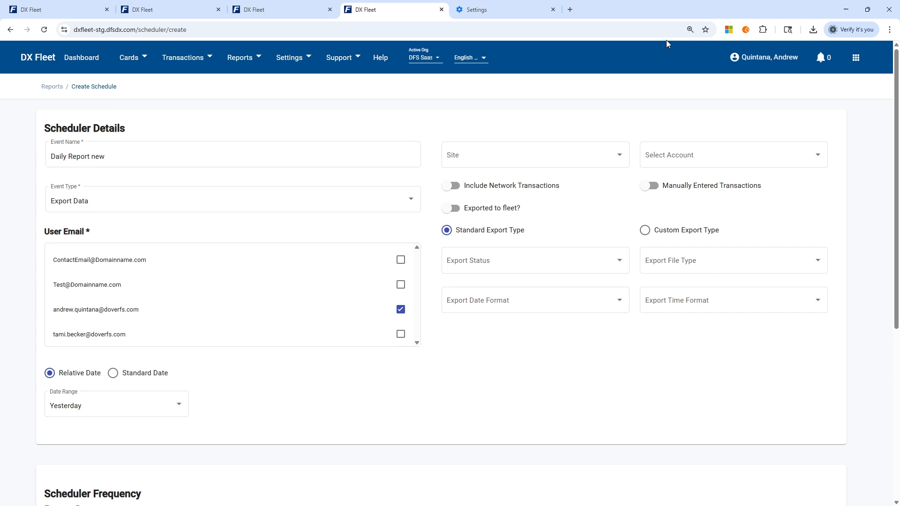
# Step: Include all sites, all accounts and network transactions in the scheduled data export
pyautogui.click(573, 162)
pyautogui.click(443, 176)
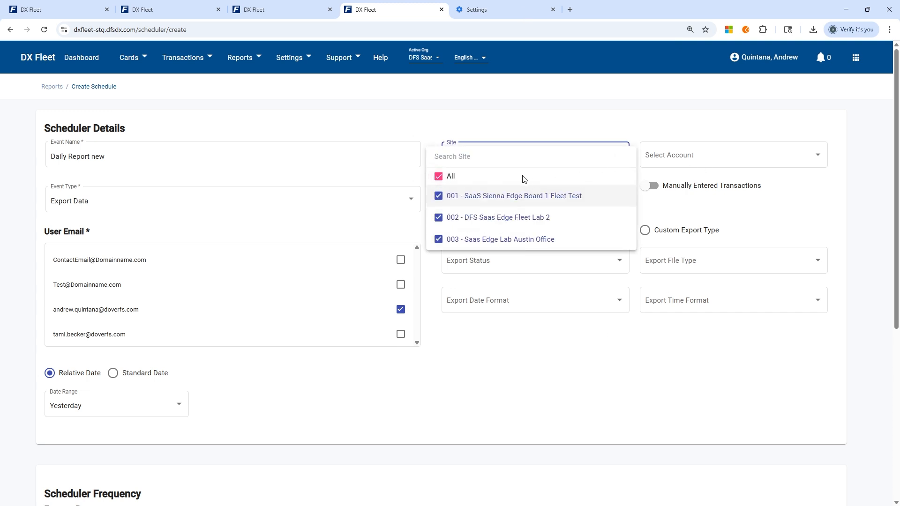
pyautogui.click(673, 149)
pyautogui.click(653, 182)
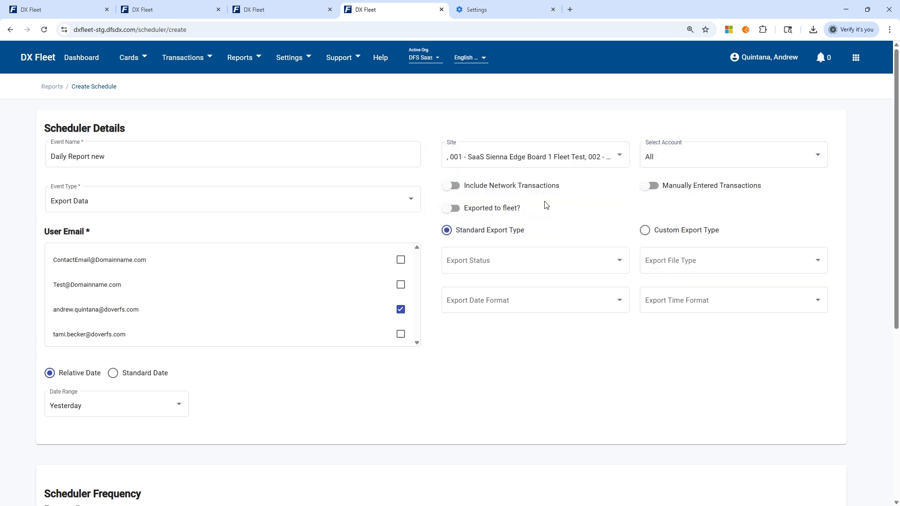
pyautogui.click(538, 190)
# Step: Configure the standard export with status Both/All, file type EXCEL, date format MM/dd/yyyy and time format HH:mm
pyautogui.click(504, 261)
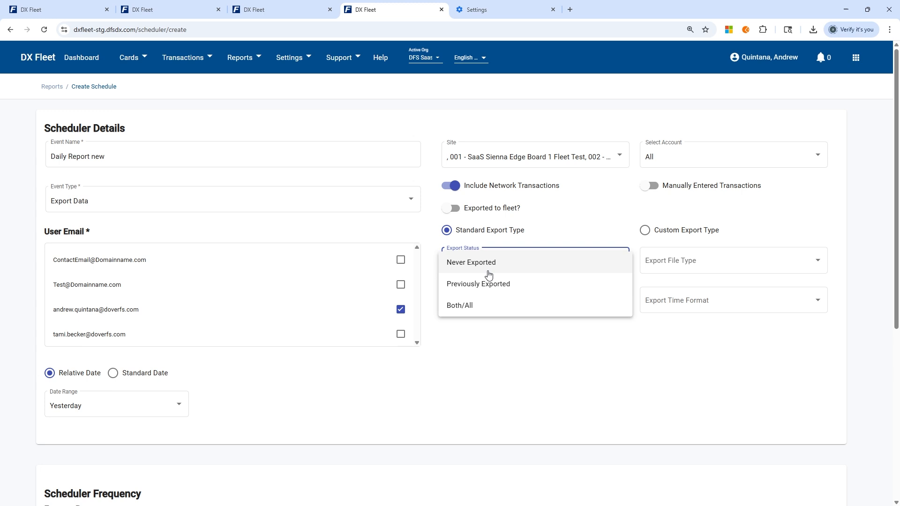
pyautogui.click(478, 302)
pyautogui.click(658, 267)
pyautogui.click(656, 262)
pyautogui.click(533, 299)
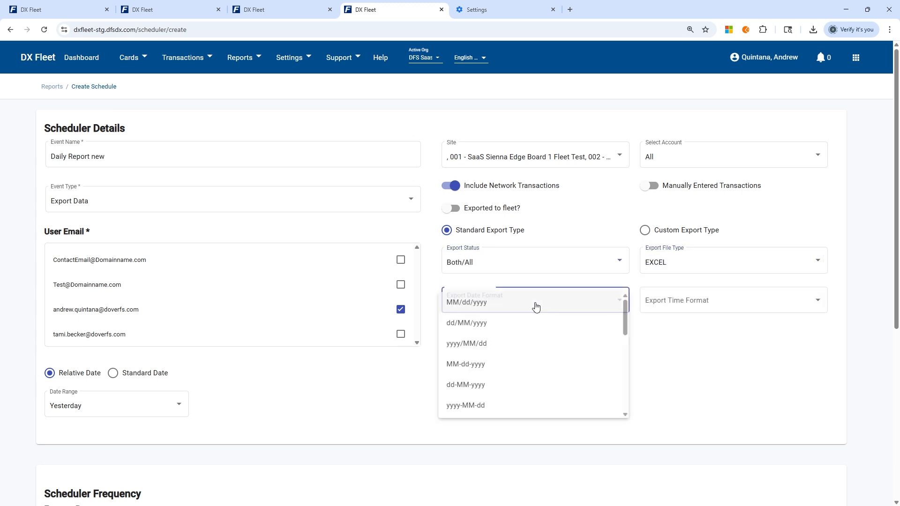
pyautogui.click(459, 302)
pyautogui.click(656, 302)
pyautogui.click(655, 303)
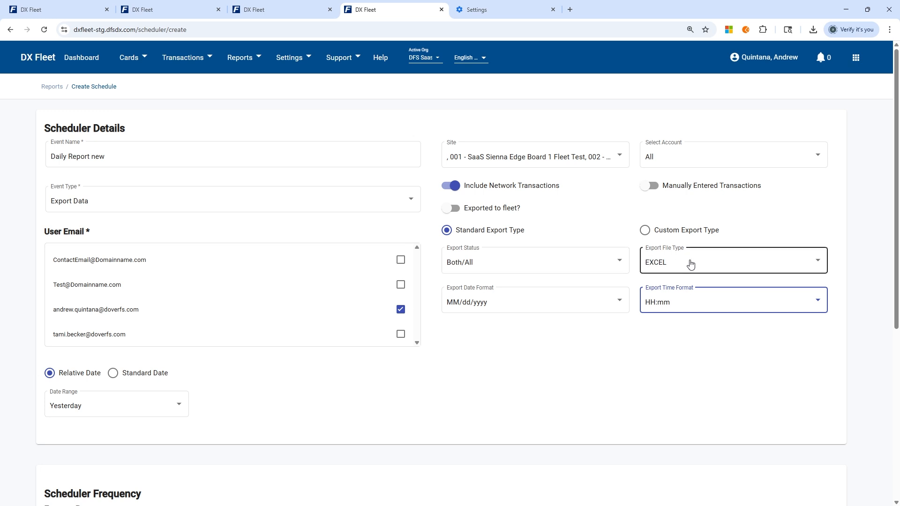
# Step: Change the scheduled event's type to Reports
pyautogui.click(258, 201)
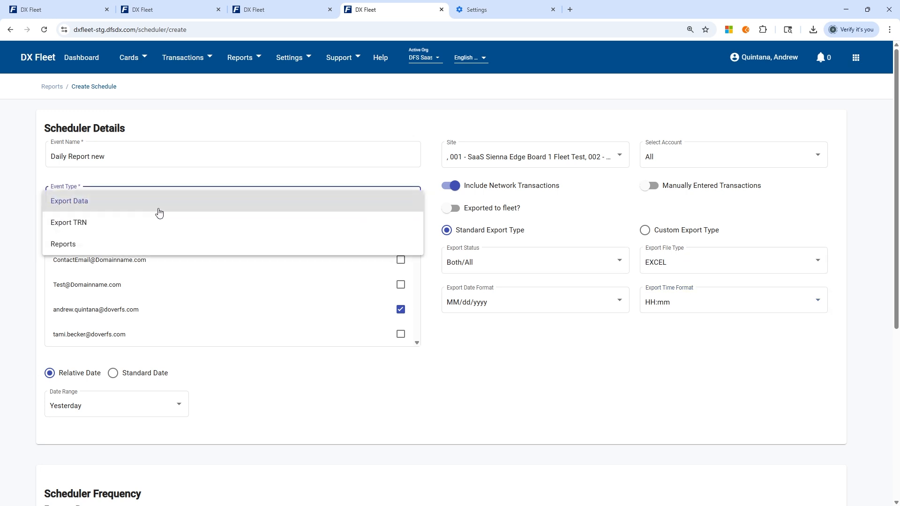
pyautogui.click(77, 244)
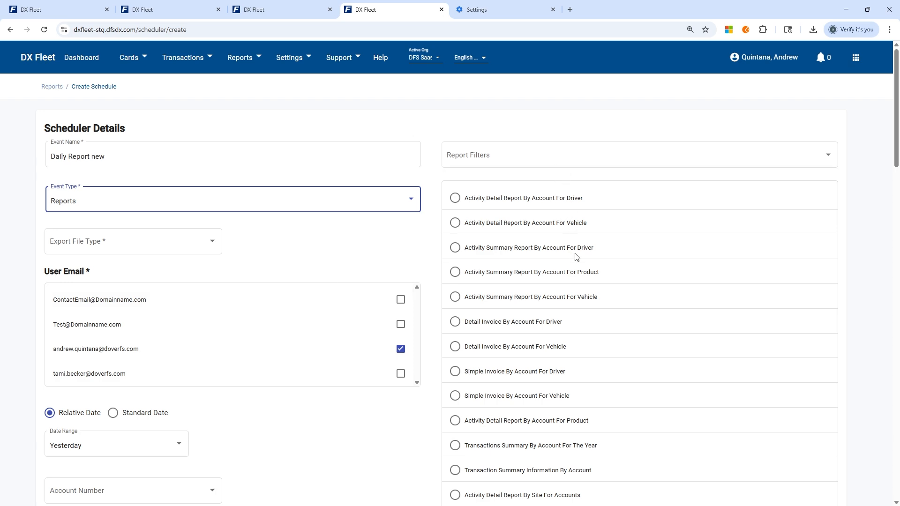
# Step: Try the Network Transactions By Site and Activity Detail Report By Driver reports to compare the filter fields they offer
pyautogui.scroll(-6, 587, 309)
pyautogui.scroll(-6, 575, 314)
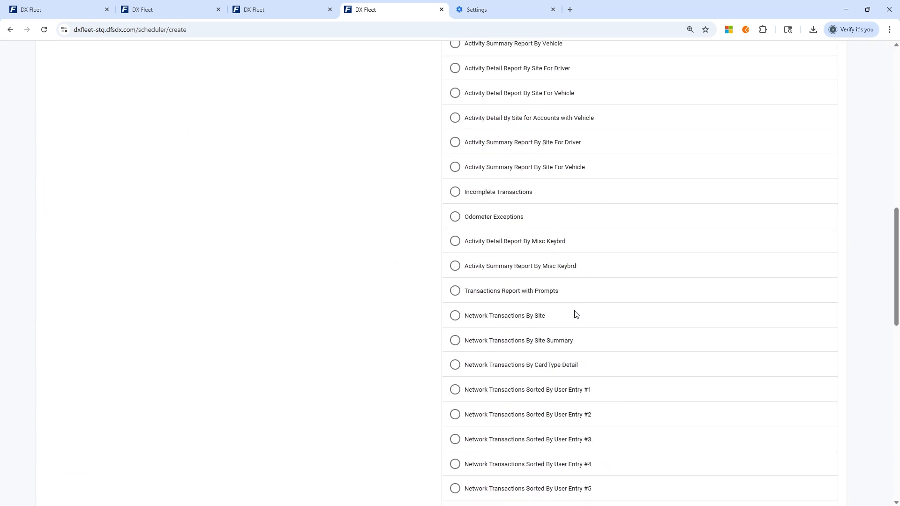
pyautogui.click(538, 316)
pyautogui.scroll(8, 609, 338)
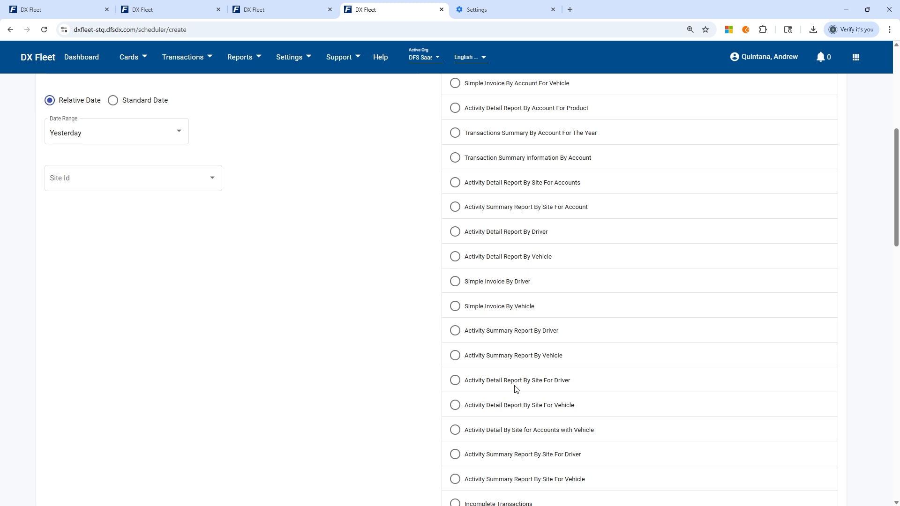
pyautogui.click(515, 237)
# Step: Set the scheduled report's export file type to pdf
pyautogui.scroll(7, 468, 288)
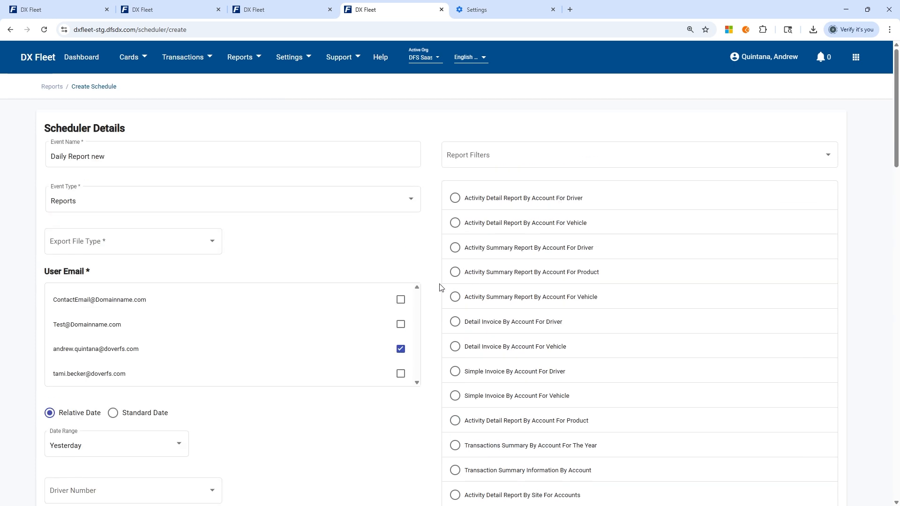
pyautogui.click(140, 246)
pyautogui.click(264, 246)
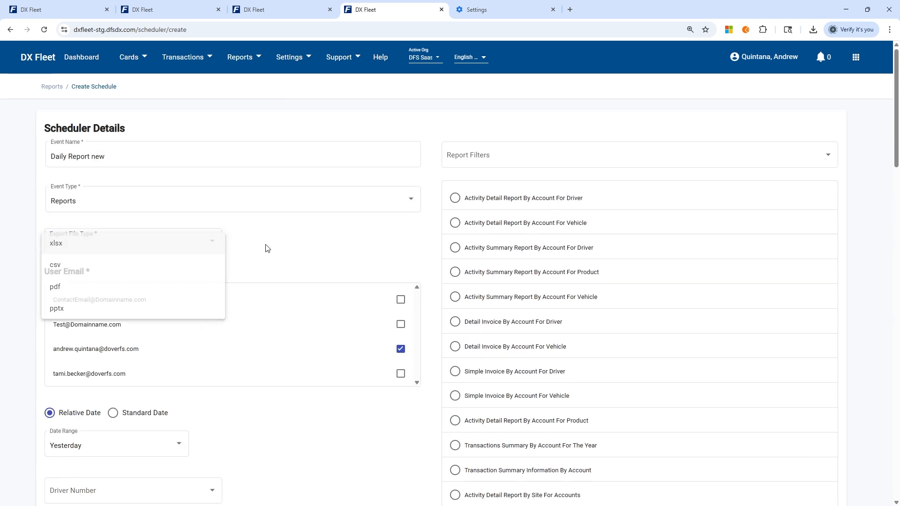
pyautogui.click(140, 250)
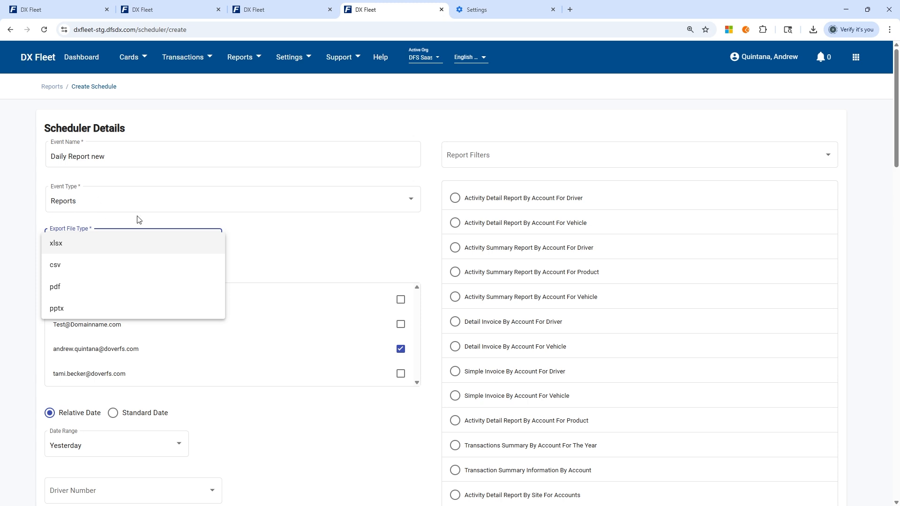
pyautogui.click(94, 293)
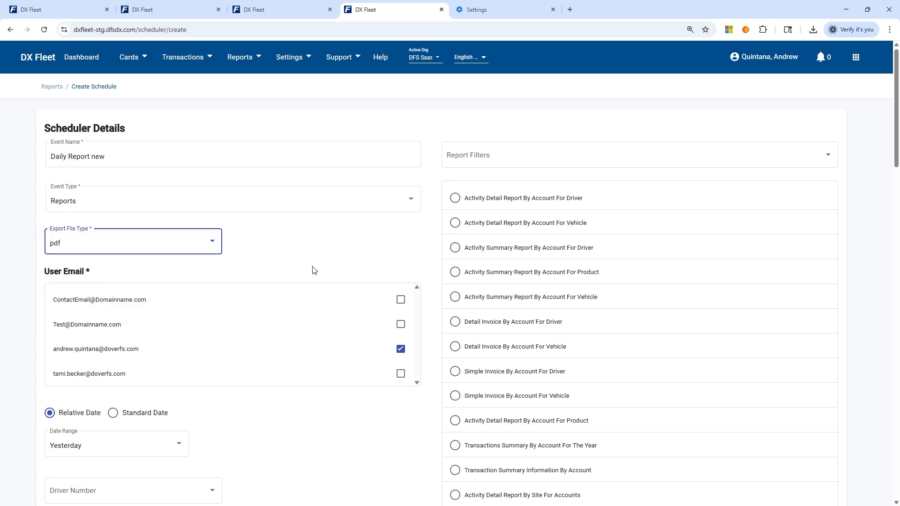
pyautogui.click(333, 252)
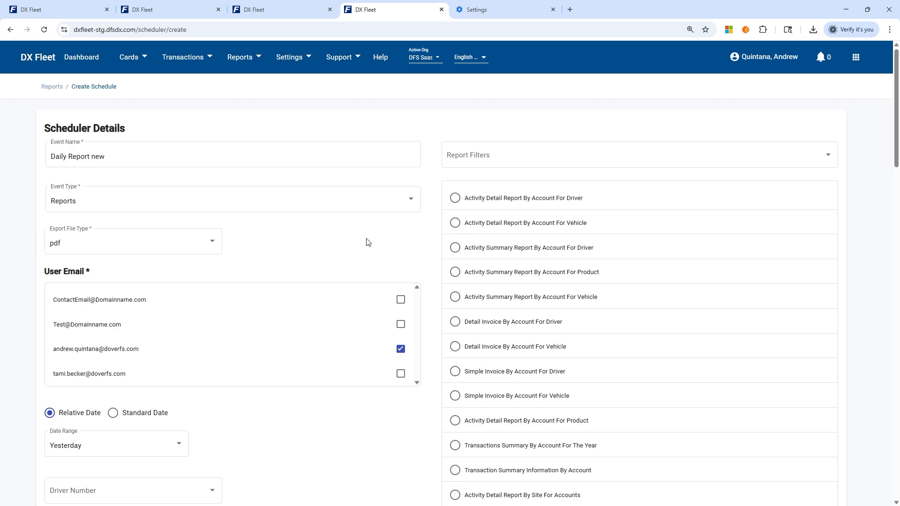
# Step: Examine the Driver Number options offered for the Activity Detail Report By Driver
pyautogui.scroll(-3, 428, 249)
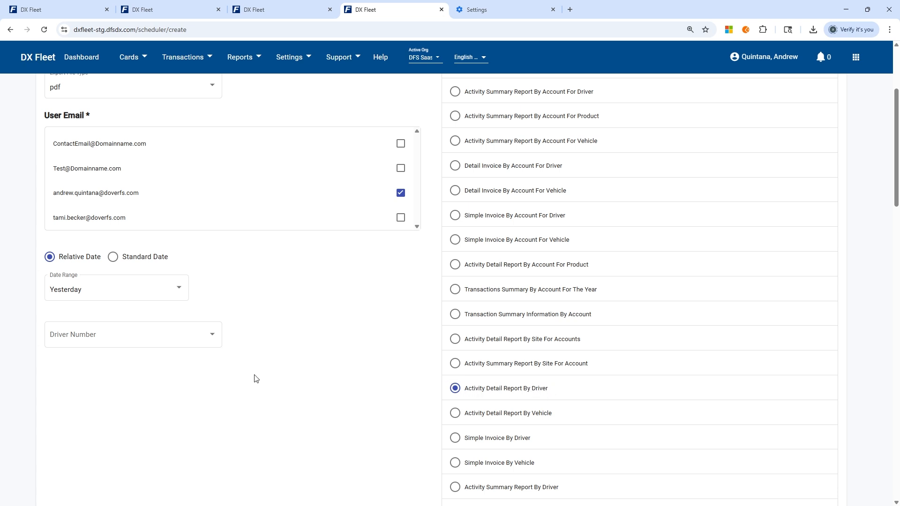
pyautogui.click(117, 338)
pyautogui.click(205, 324)
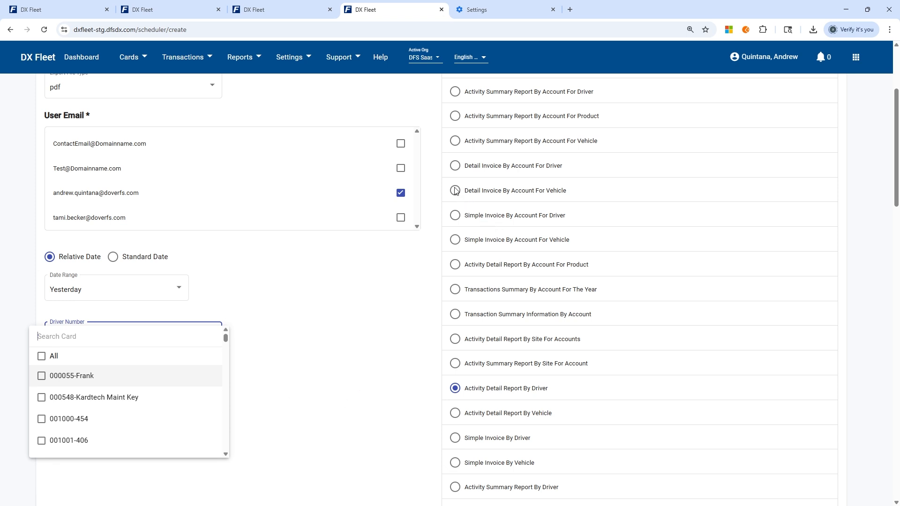
# Step: Choose the Simple Invoice By Account For Driver report and include all accounts
pyautogui.click(450, 216)
pyautogui.click(453, 216)
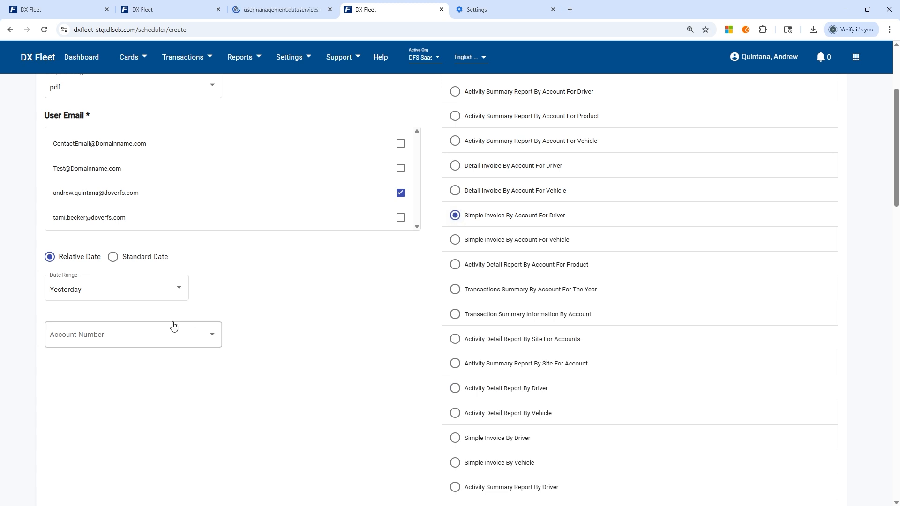
pyautogui.click(137, 333)
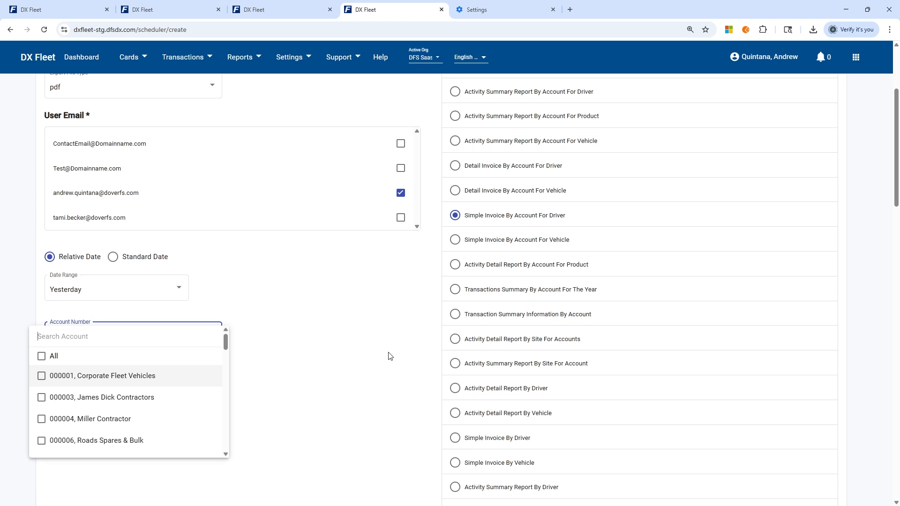
pyautogui.click(42, 356)
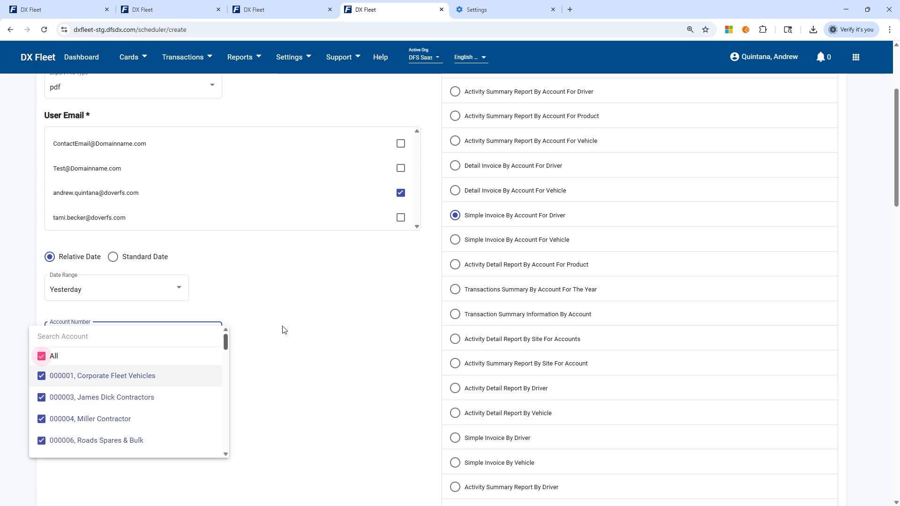
pyautogui.click(346, 291)
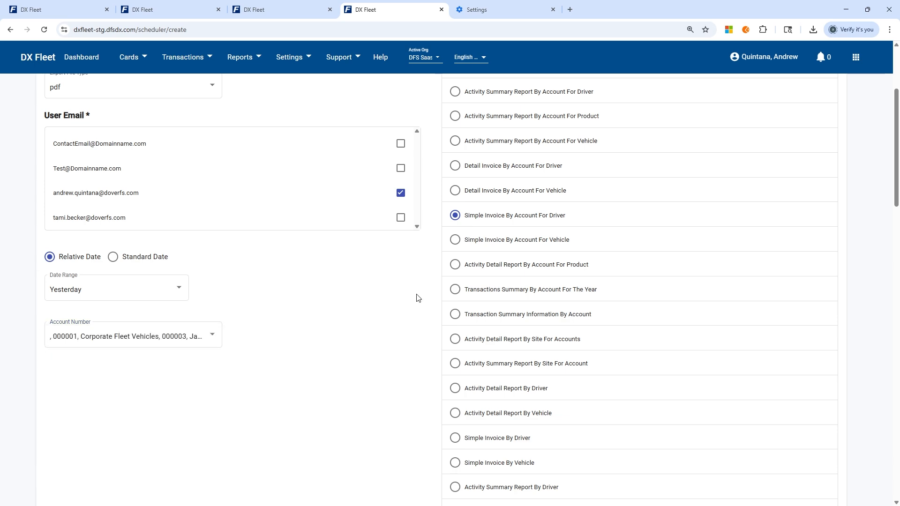
# Step: Schedule the report to run once on 1/1/2026 at 06:00 AM
pyautogui.scroll(-20, 418, 298)
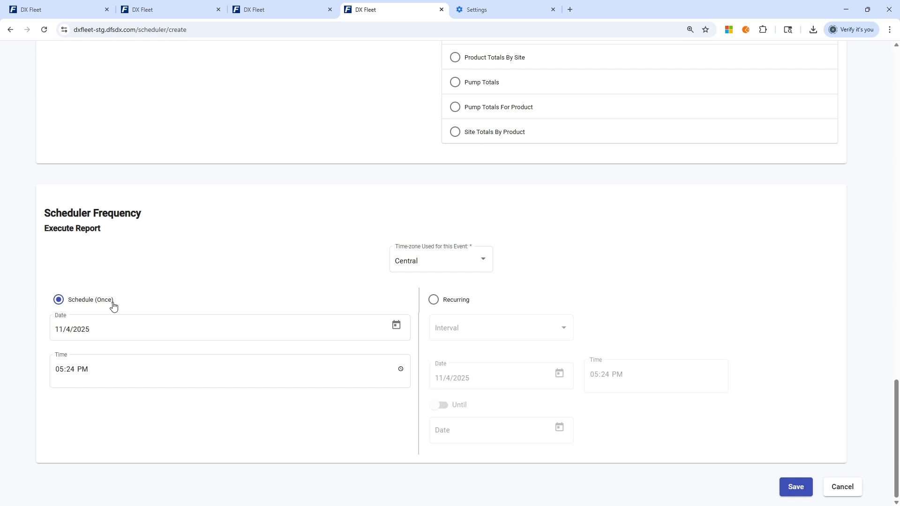
pyautogui.click(396, 325)
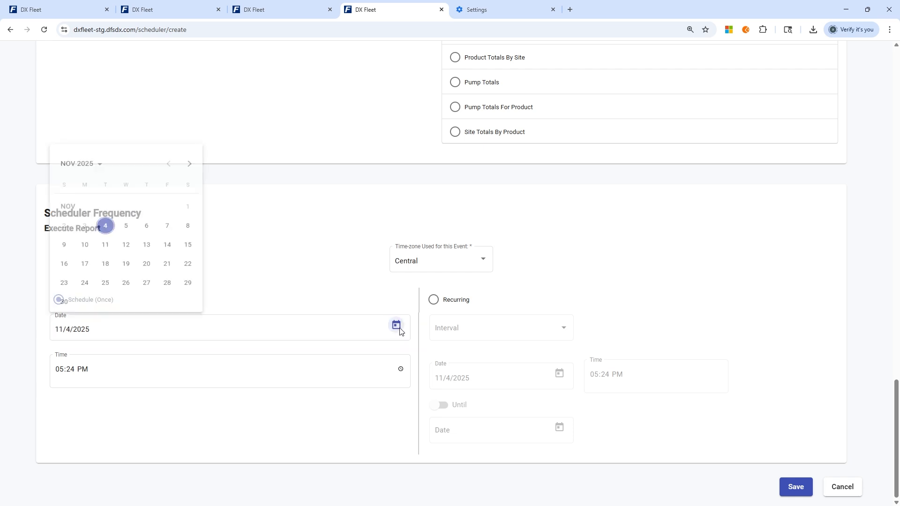
pyautogui.click(193, 155)
pyautogui.click(193, 154)
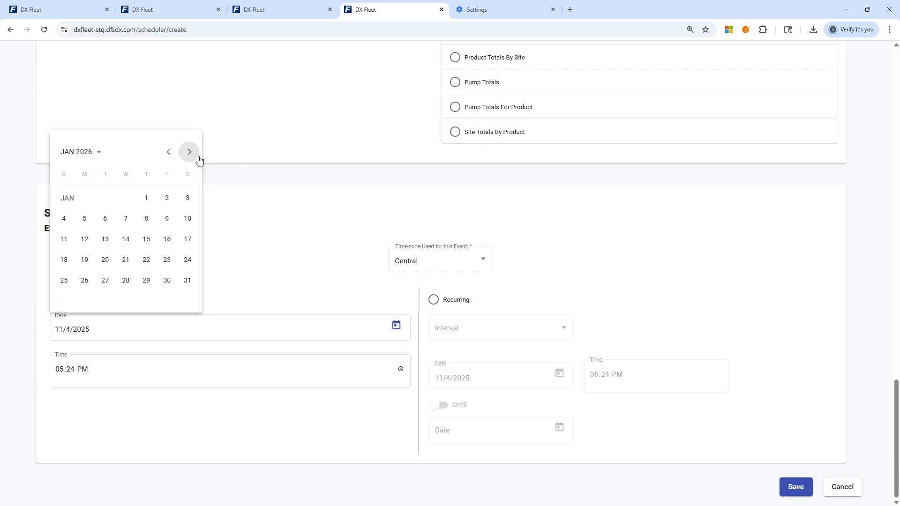
pyautogui.click(144, 199)
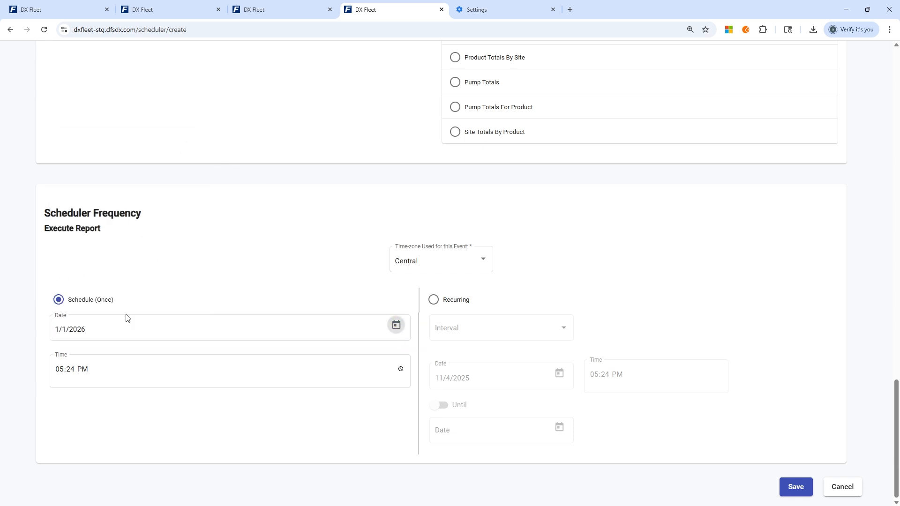
pyautogui.click(60, 370)
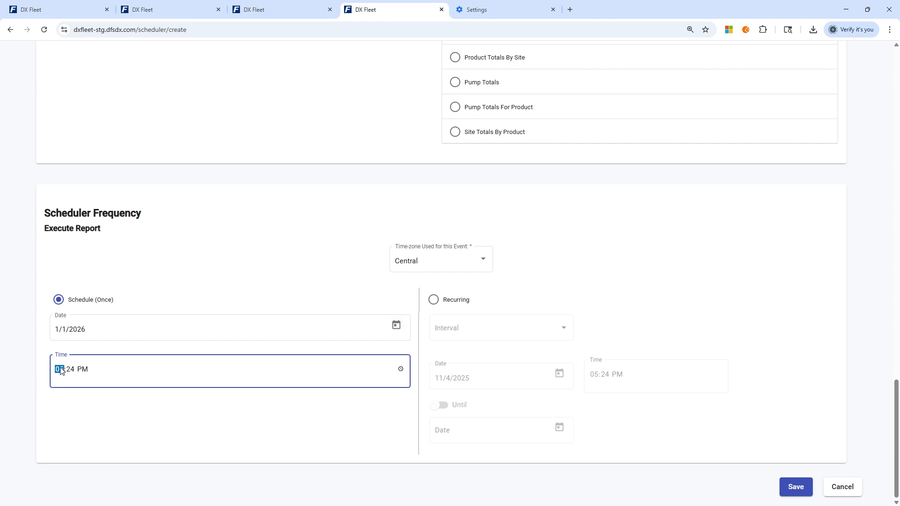
pyautogui.write('600a')
pyautogui.click(215, 431)
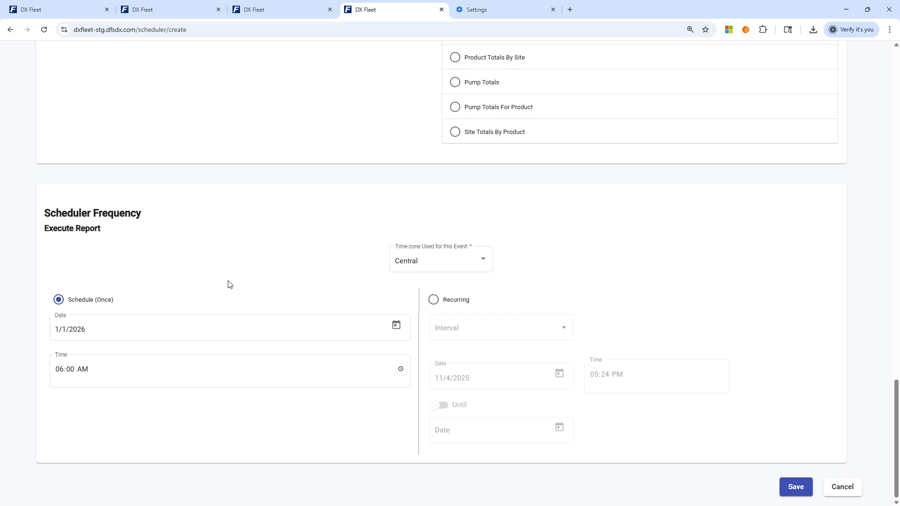
# Step: Switch the report to Standard Date to review its start and end fields, and return it to Relative Date
pyautogui.scroll(15, 227, 270)
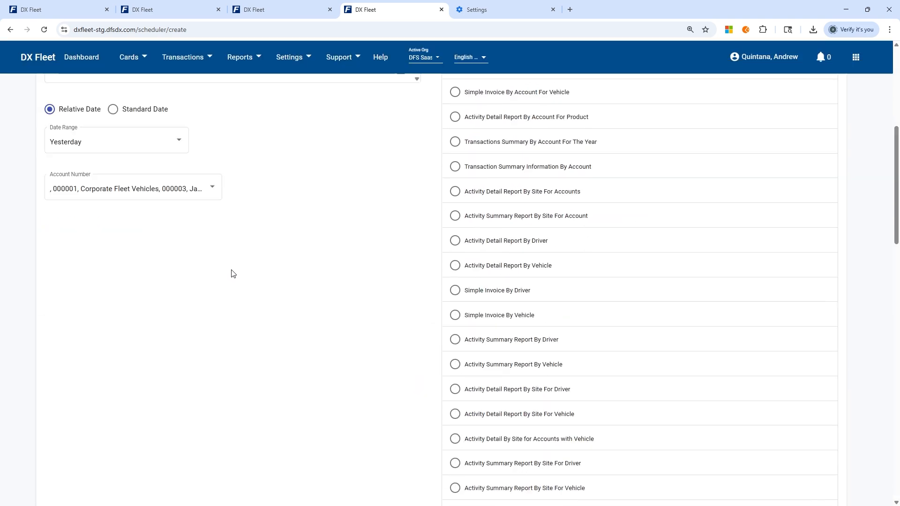
pyautogui.scroll(2, 233, 274)
pyautogui.click(113, 203)
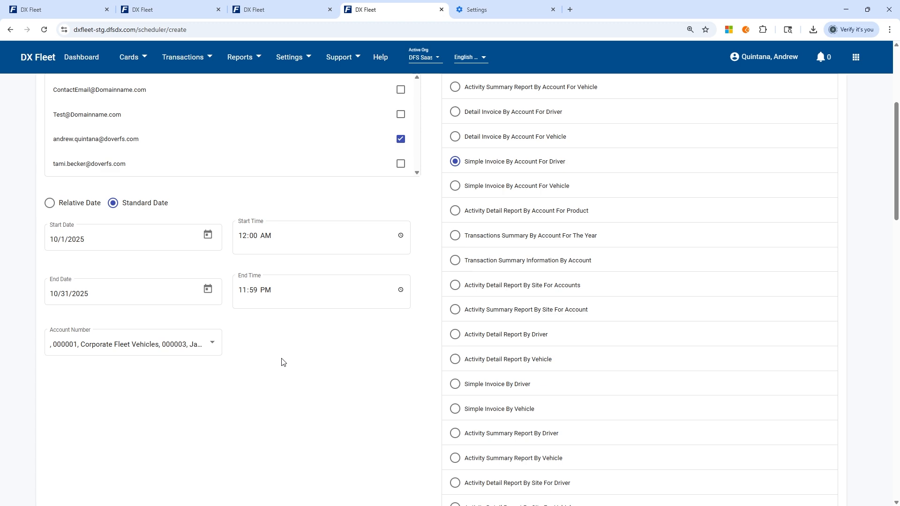
pyautogui.scroll(-15, 280, 368)
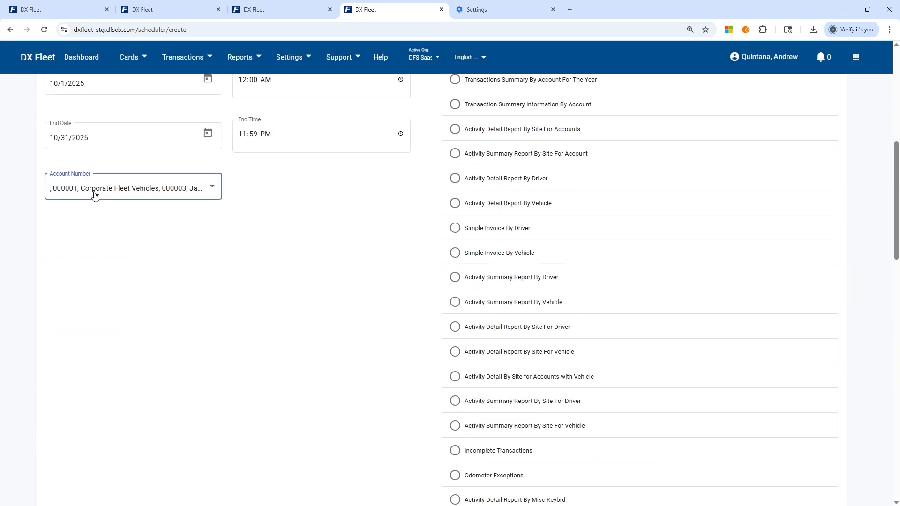
pyautogui.click(95, 197)
pyautogui.click(294, 283)
pyautogui.scroll(7, 100, 259)
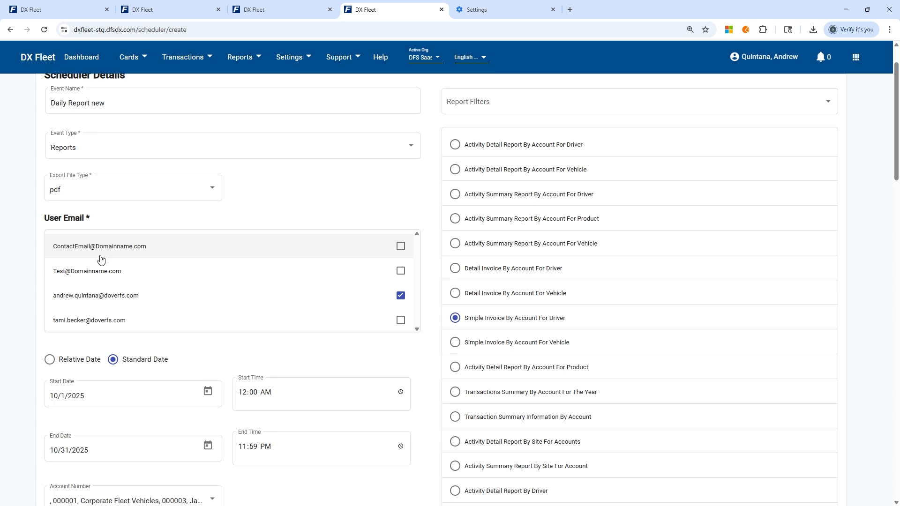
pyautogui.click(49, 359)
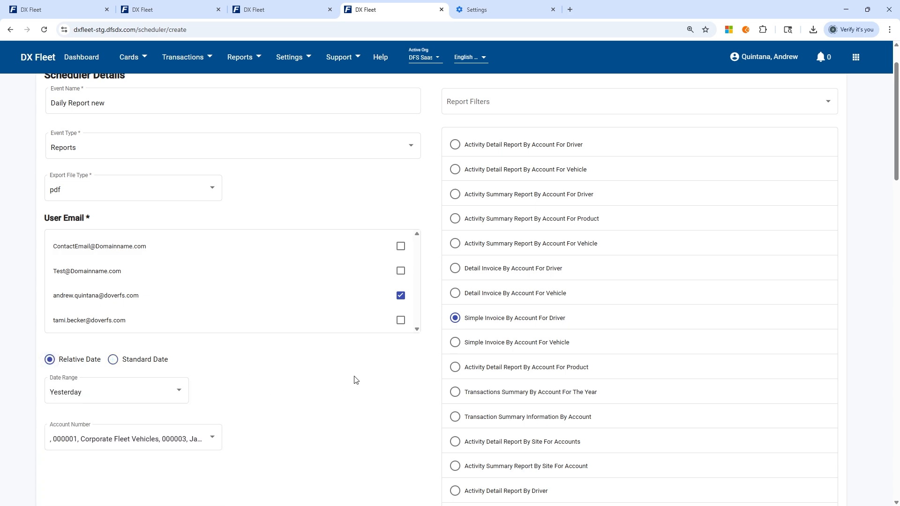
# Step: Choose Central as the time zone used for this event
pyautogui.scroll(-15, 366, 382)
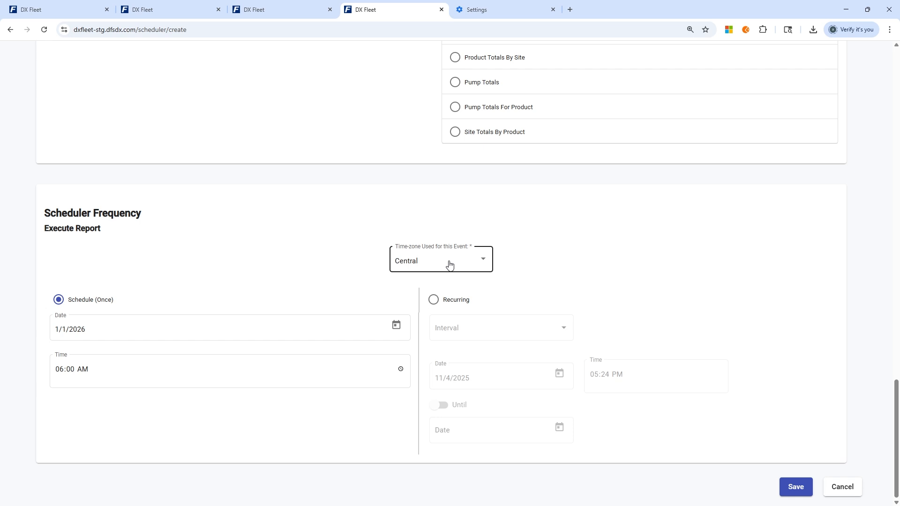
pyautogui.click(465, 260)
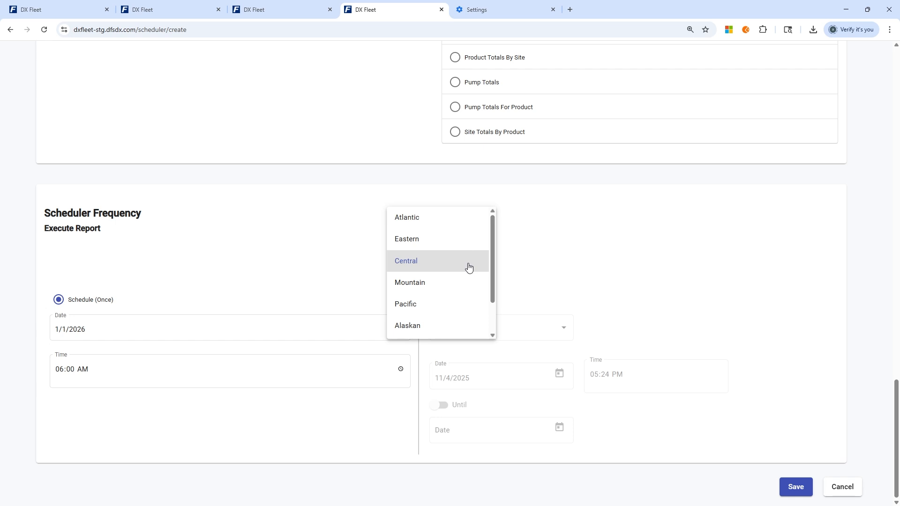
pyautogui.click(468, 265)
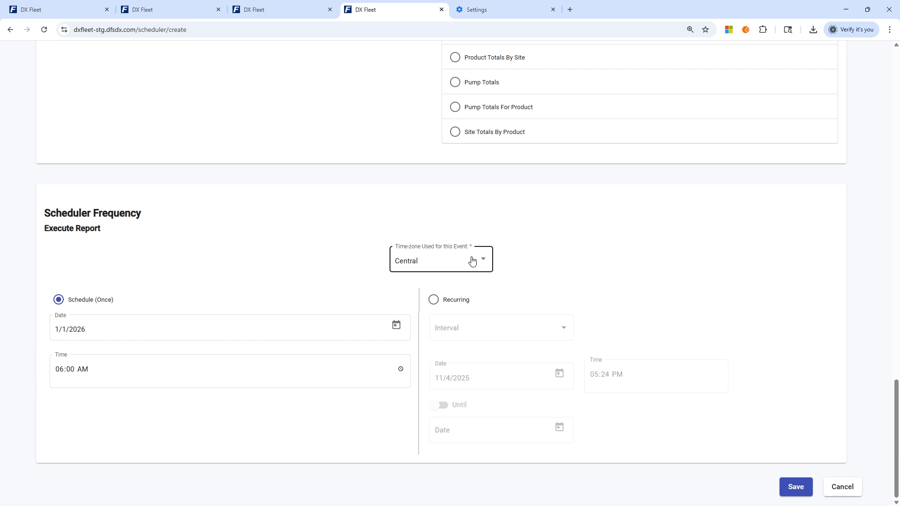
# Step: Make the event recurring with a Days interval, executing every 1 day
pyautogui.click(434, 302)
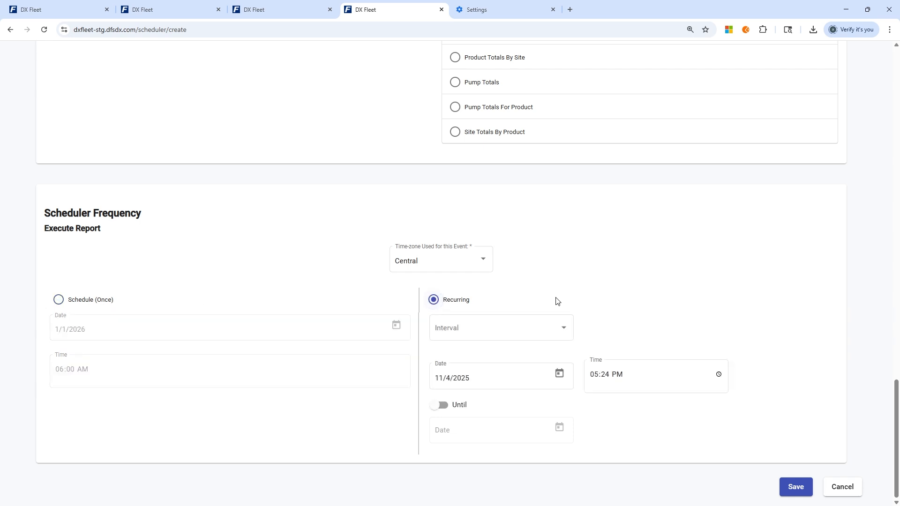
pyautogui.click(561, 336)
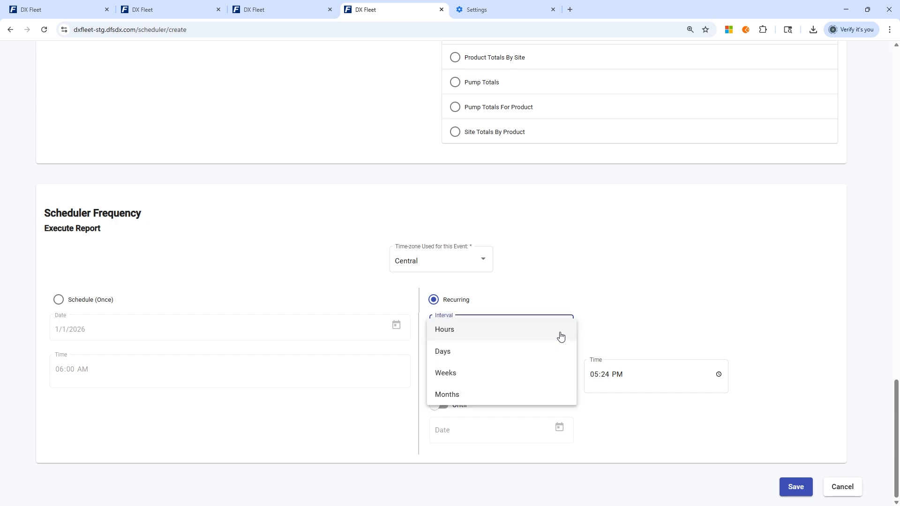
pyautogui.click(304, 173)
pyautogui.scroll(20, 304, 176)
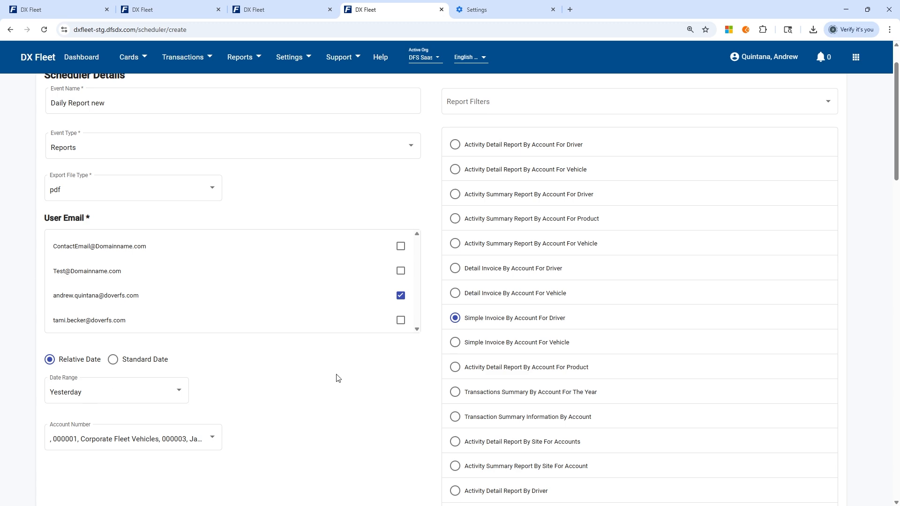
pyautogui.scroll(-1, 389, 378)
pyautogui.scroll(-20, 390, 377)
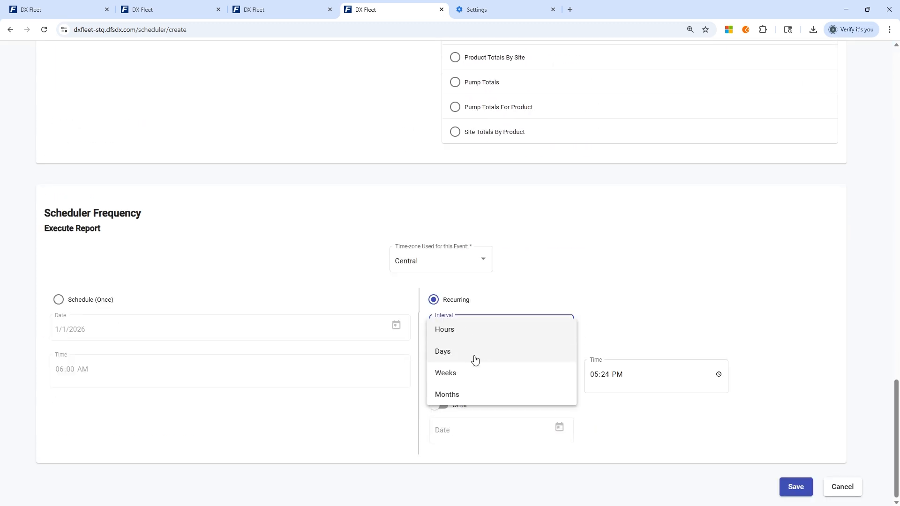
pyautogui.click(463, 352)
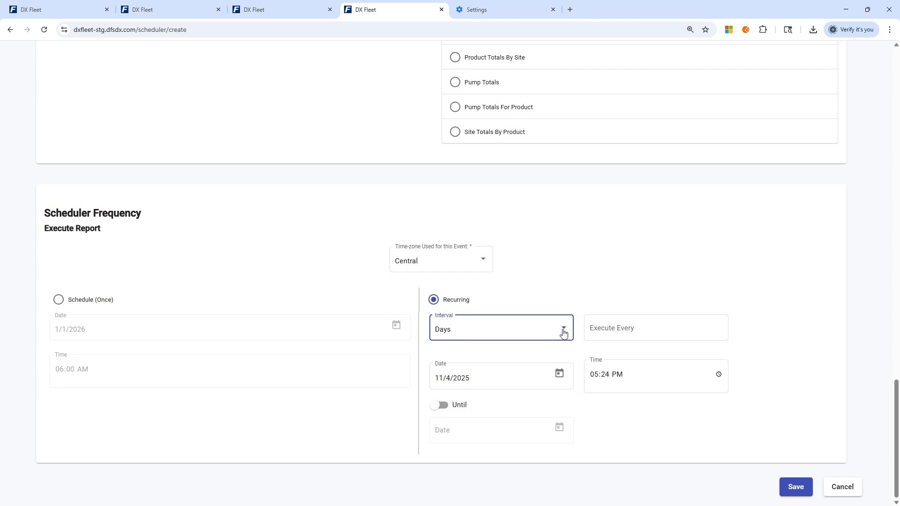
pyautogui.click(614, 328)
pyautogui.write('1')
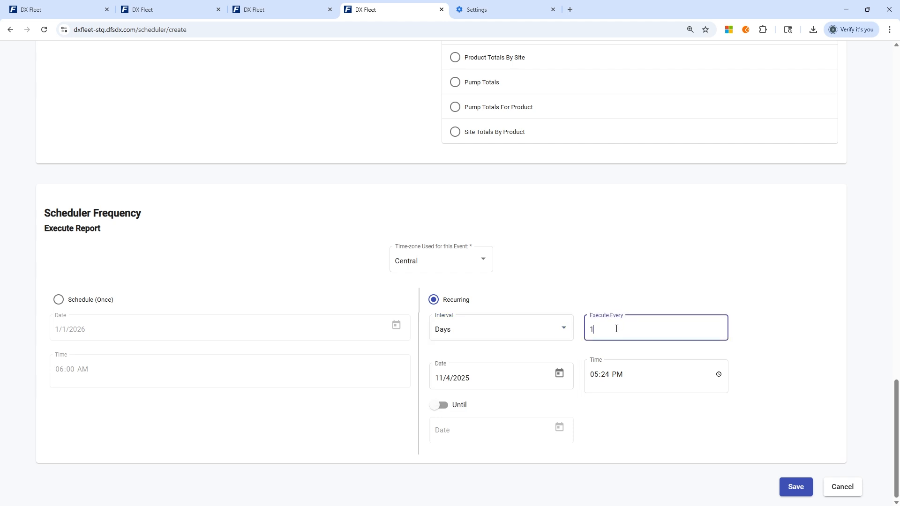
pyautogui.click(615, 293)
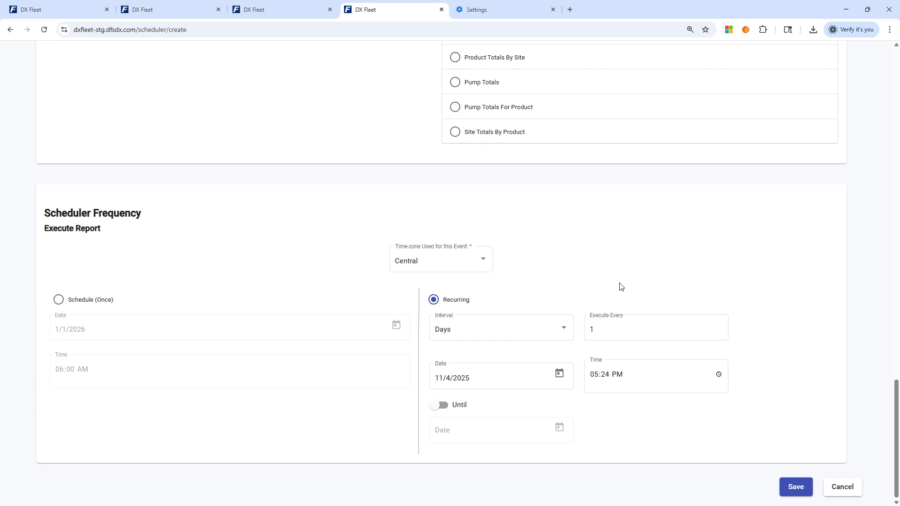
# Step: Set the recurring schedule to start on 11/5/2025 at 06:00 AM
pyautogui.click(559, 373)
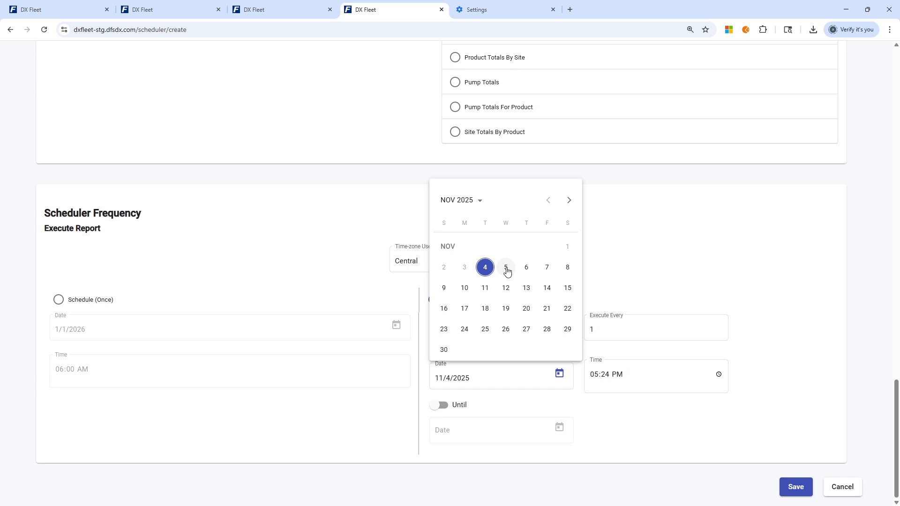
pyautogui.click(506, 268)
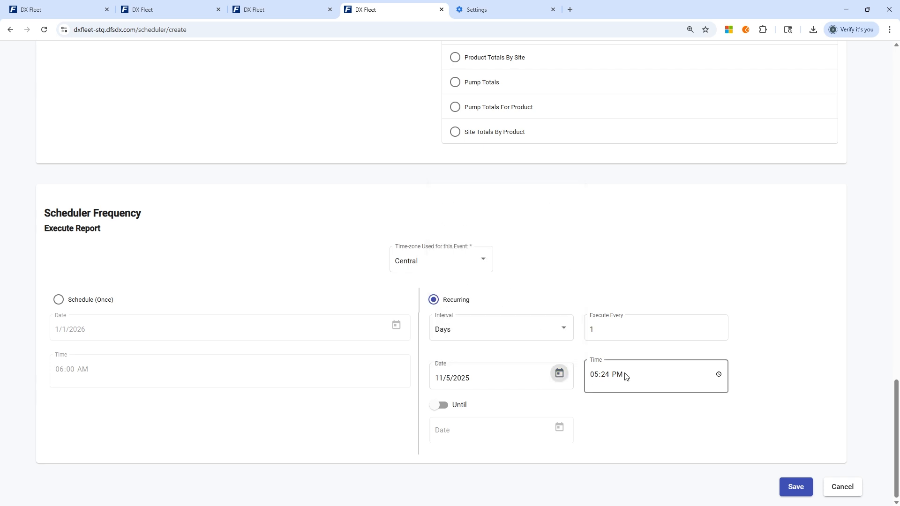
pyautogui.click(604, 375)
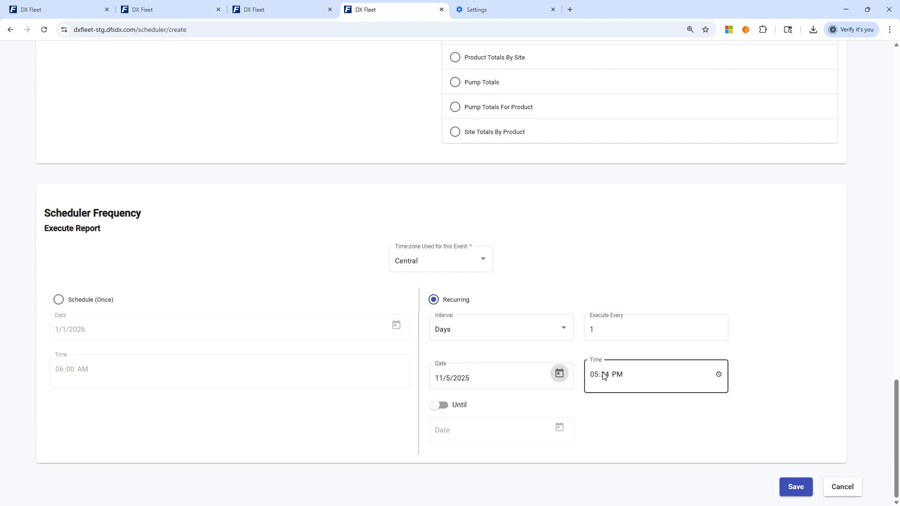
pyautogui.click(596, 374)
pyautogui.write('0600a')
pyautogui.click(744, 364)
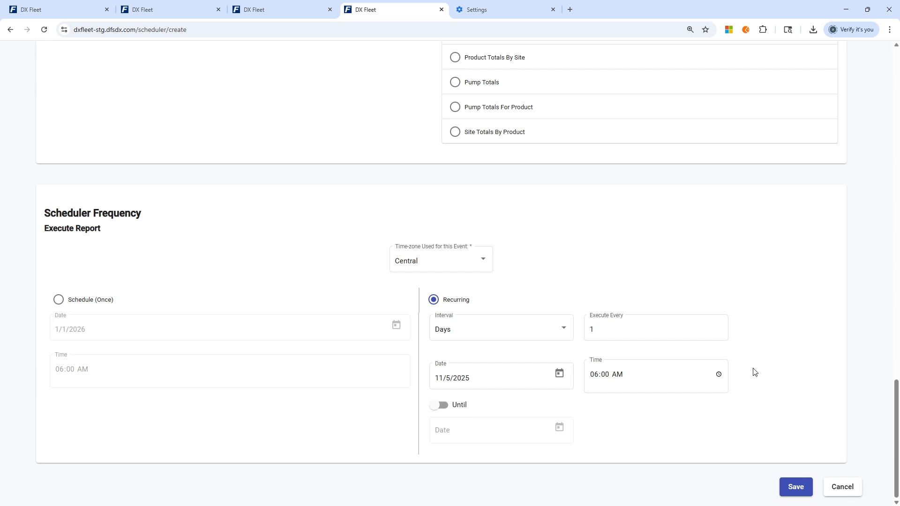
# Step: Change the recurring schedule's execution time to 12:00 AM
pyautogui.click(630, 375)
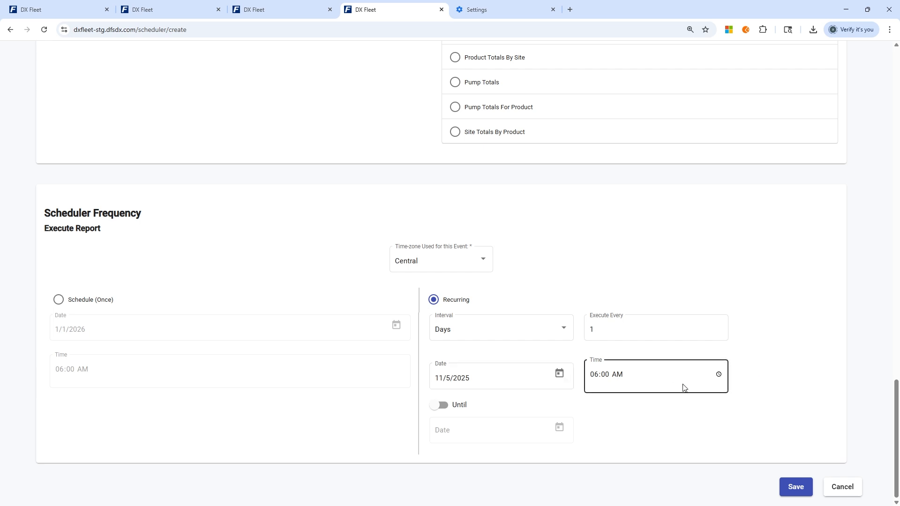
pyautogui.click(595, 379)
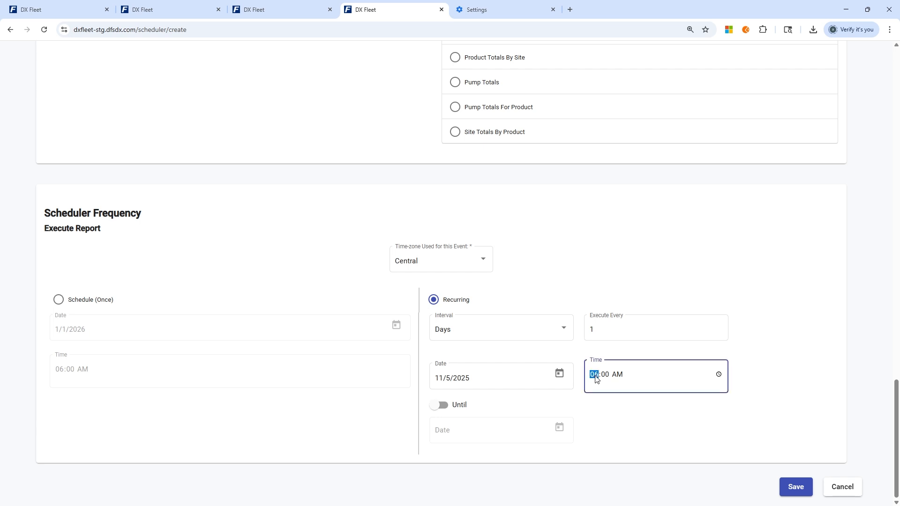
pyautogui.write('12')
pyautogui.click(811, 382)
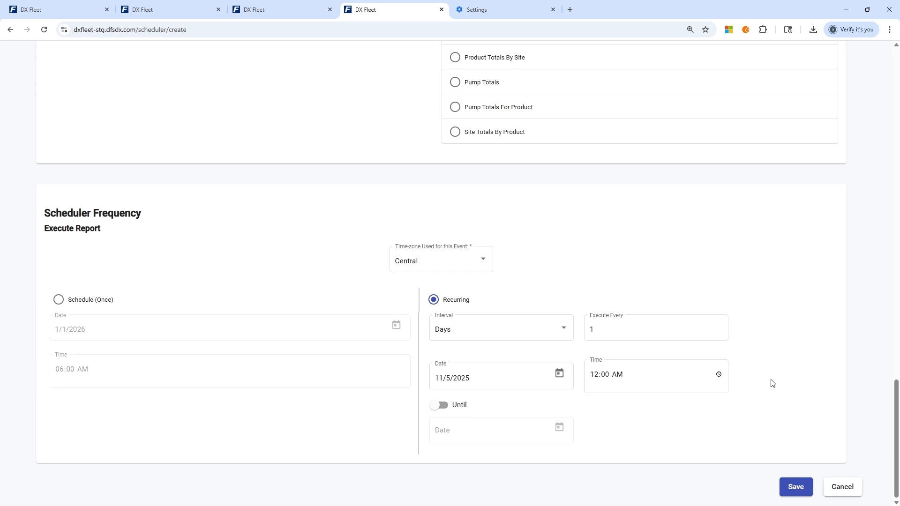
# Step: Set the recurring execution time back to 06:00 AM and discard the new event without saving
pyautogui.click(603, 379)
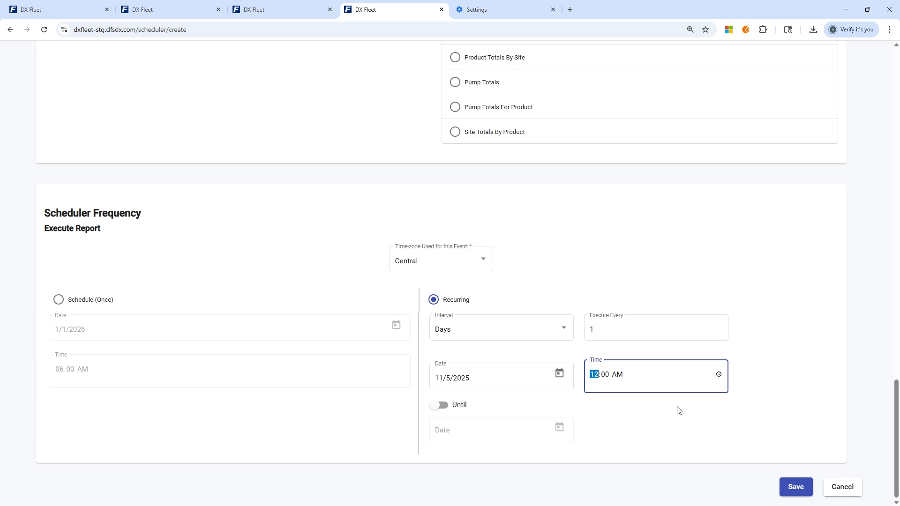
pyautogui.write('6')
pyautogui.click(742, 381)
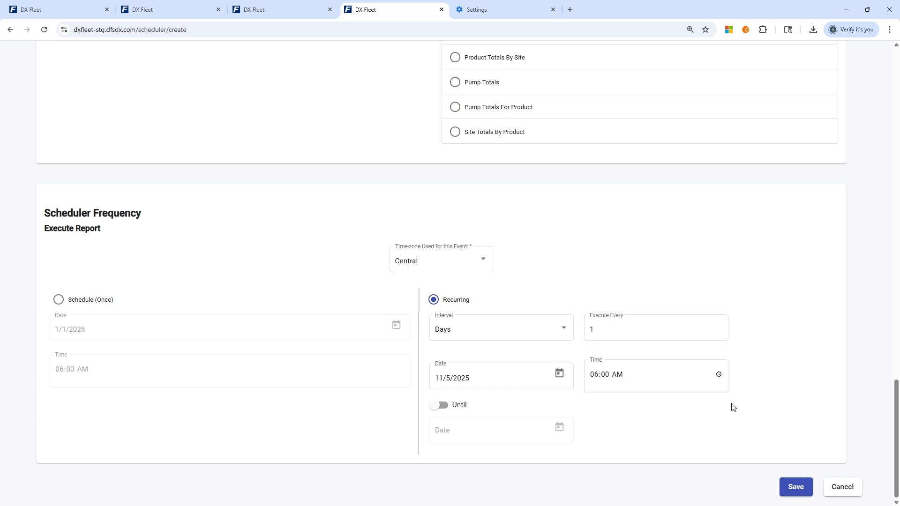
pyautogui.click(842, 488)
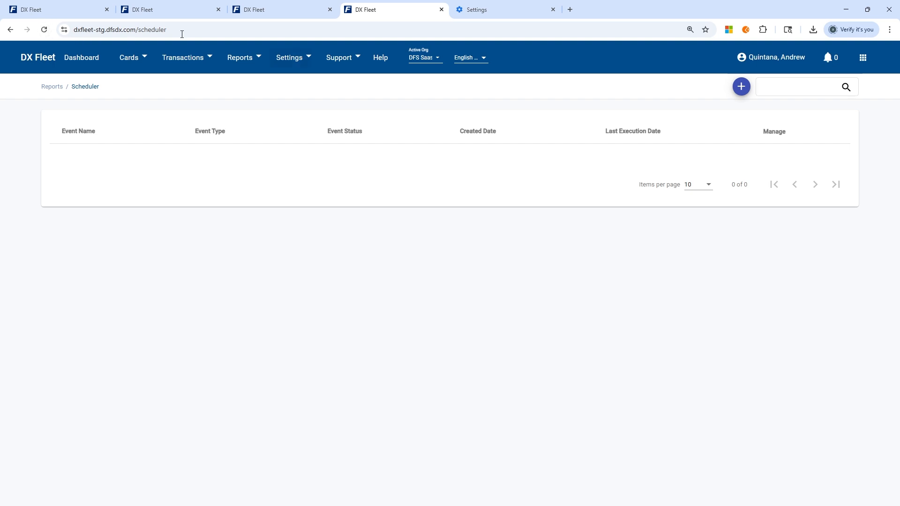
# Step: Reload the page, switch the active organization to DFS Saas Edge Lab, and open its report scheduler
pyautogui.click(44, 30)
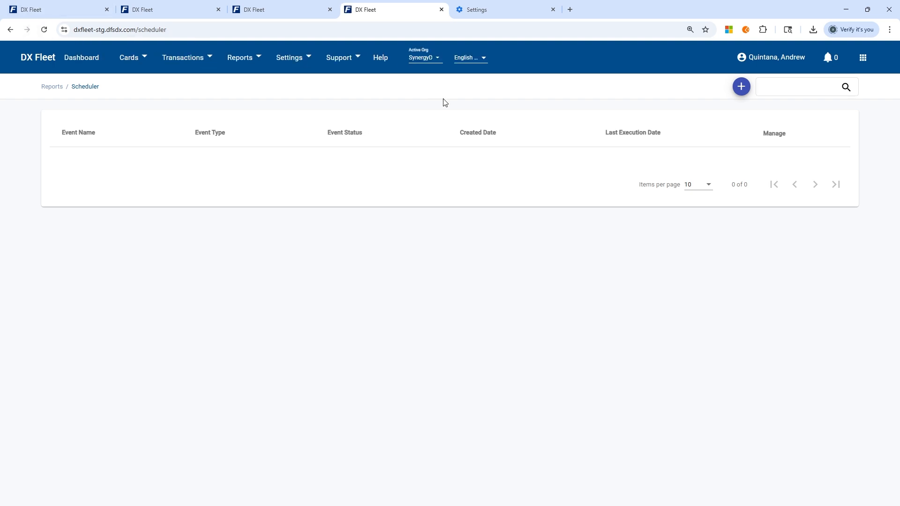
pyautogui.click(422, 62)
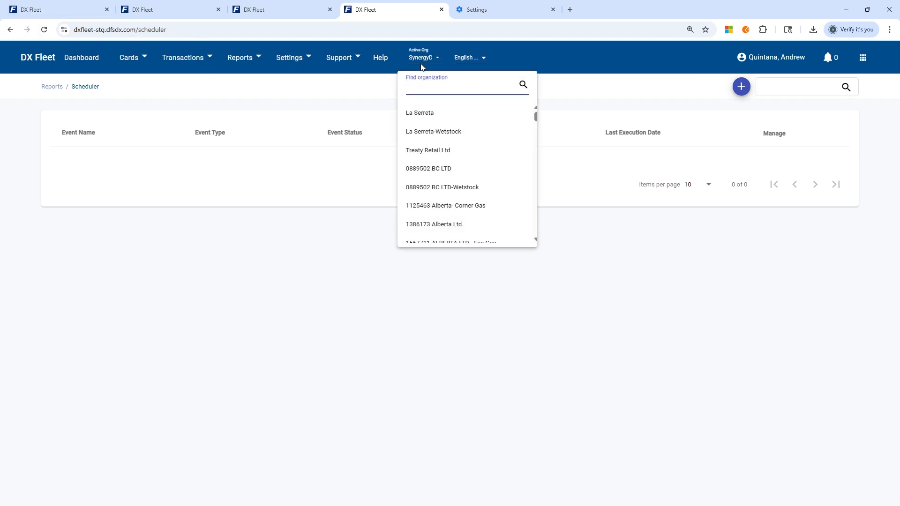
pyautogui.write('saas')
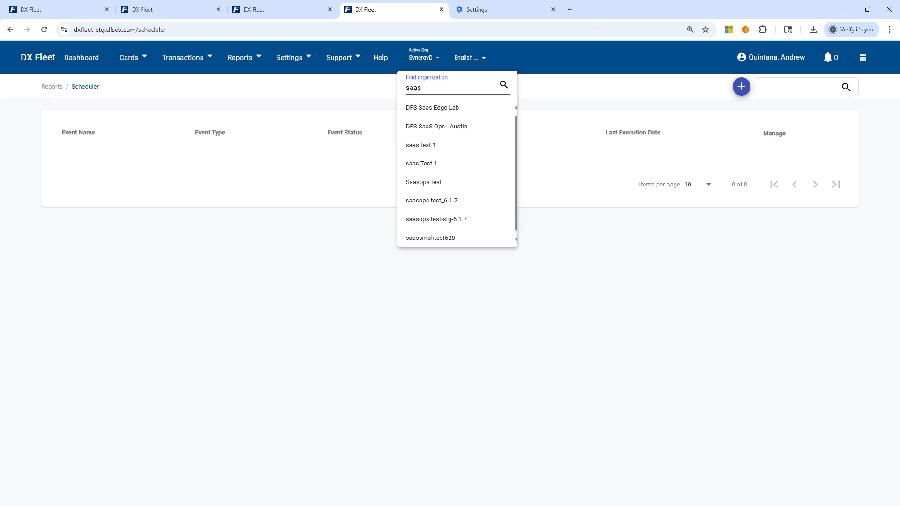
pyautogui.click(439, 107)
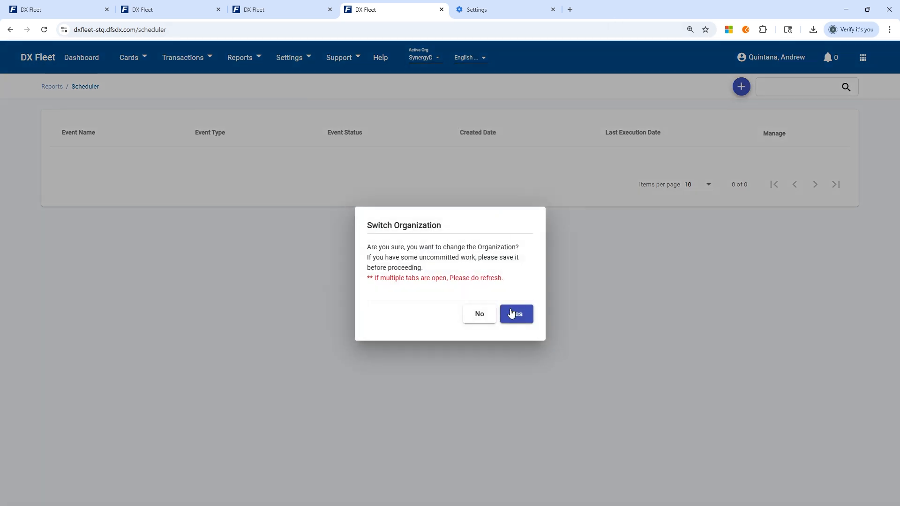
pyautogui.click(515, 314)
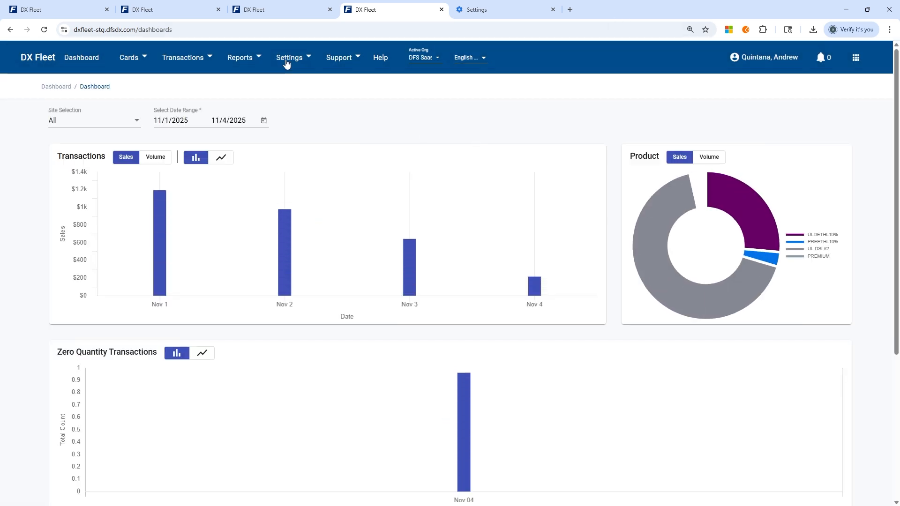
pyautogui.click(241, 58)
pyautogui.click(246, 85)
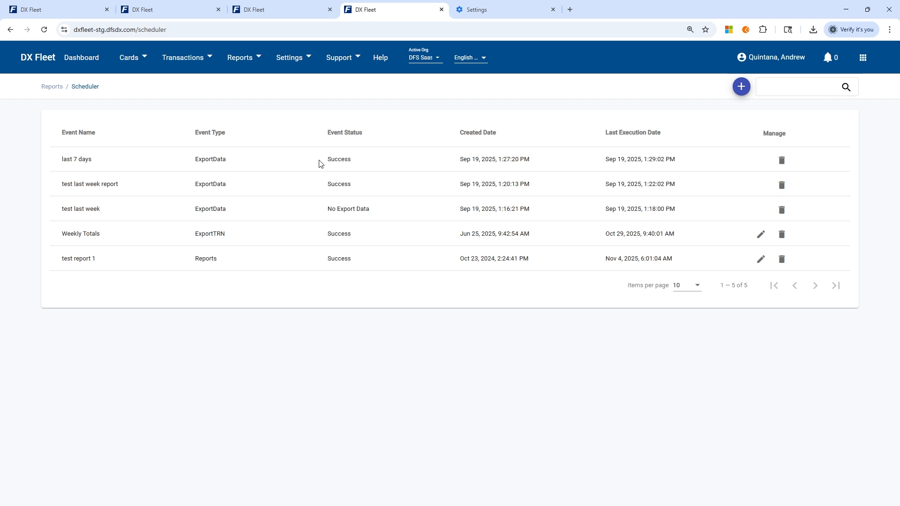
# Step: Examine the name, type, status, created date and last execution date of the "last 7 days" event
pyautogui.moveTo(321, 164); pyautogui.dragTo(360, 163)
pyautogui.moveTo(584, 168); pyautogui.dragTo(678, 167)
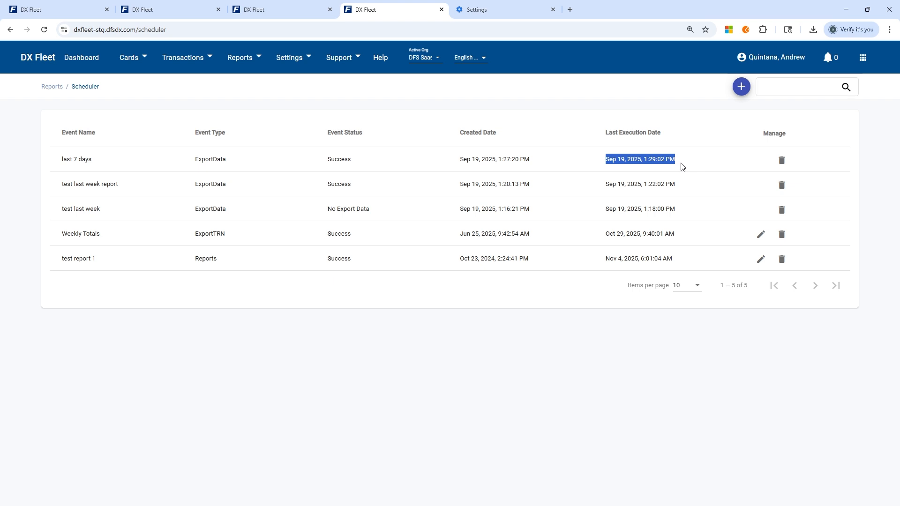
pyautogui.click(680, 167)
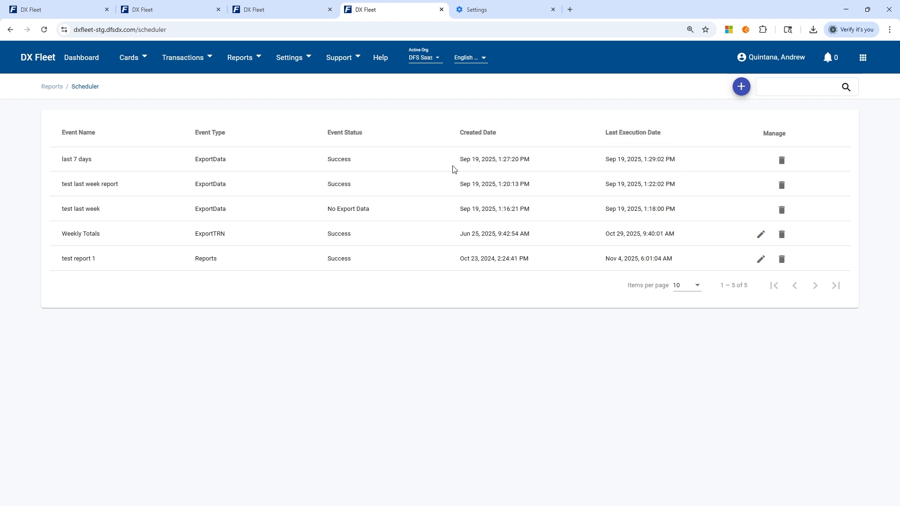
pyautogui.moveTo(52, 162); pyautogui.dragTo(295, 163)
pyautogui.click(382, 160)
pyautogui.moveTo(450, 161); pyautogui.dragTo(499, 170)
pyautogui.click(539, 165)
pyautogui.moveTo(596, 164); pyautogui.dragTo(663, 166)
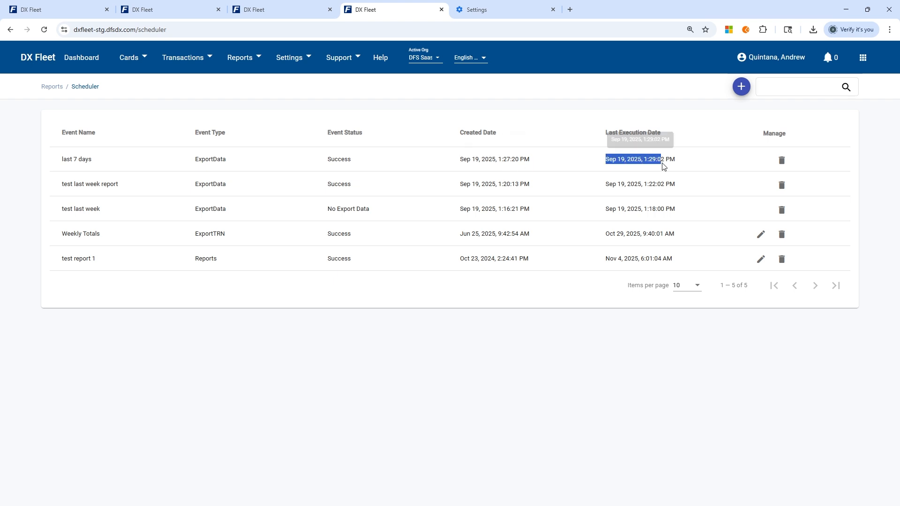
pyautogui.click(701, 166)
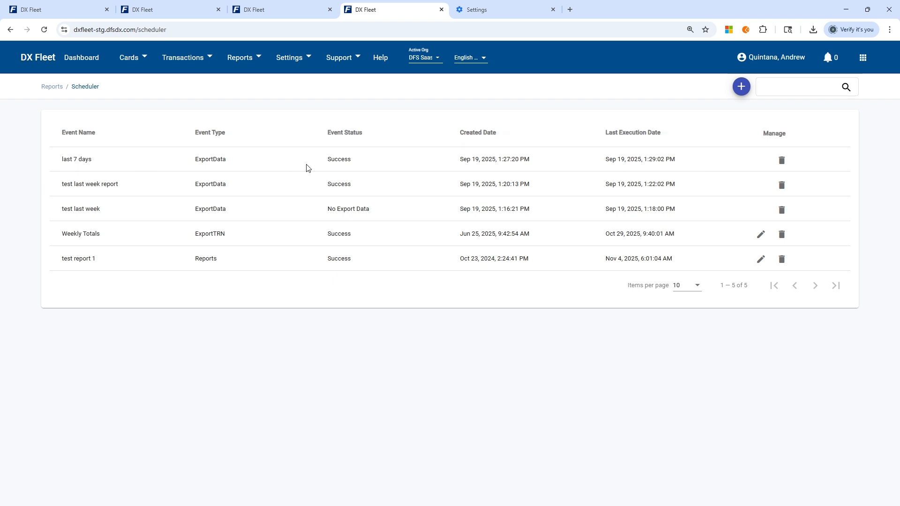
# Step: Delete the "last 7 days" event from the scheduler and confirm the deletion
pyautogui.click(781, 162)
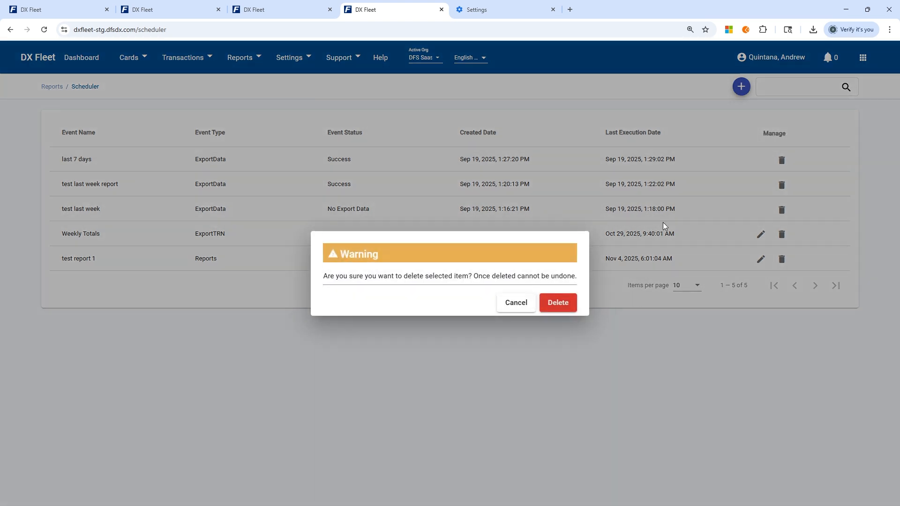
pyautogui.click(557, 303)
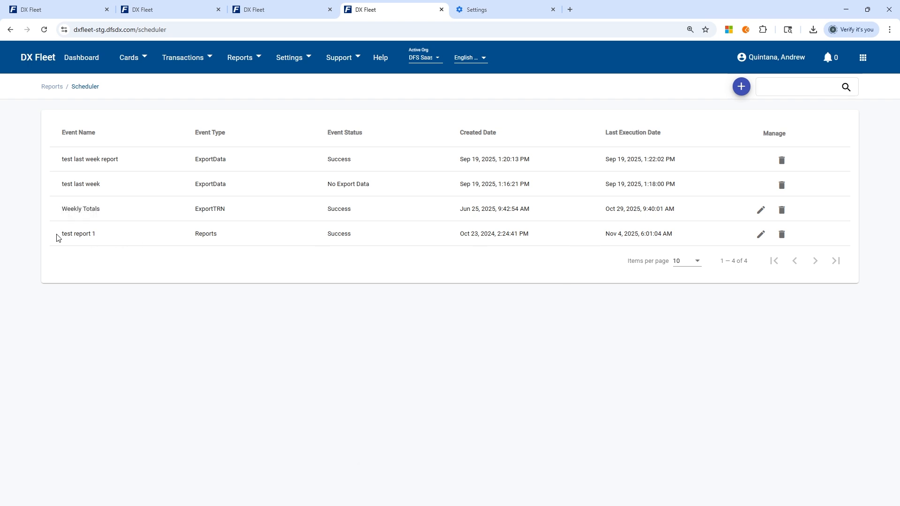
# Step: Check the event type and last execution date of the "test report 1" event
pyautogui.moveTo(57, 237); pyautogui.dragTo(237, 233)
pyautogui.click(251, 235)
pyautogui.moveTo(606, 235); pyautogui.dragTo(638, 238)
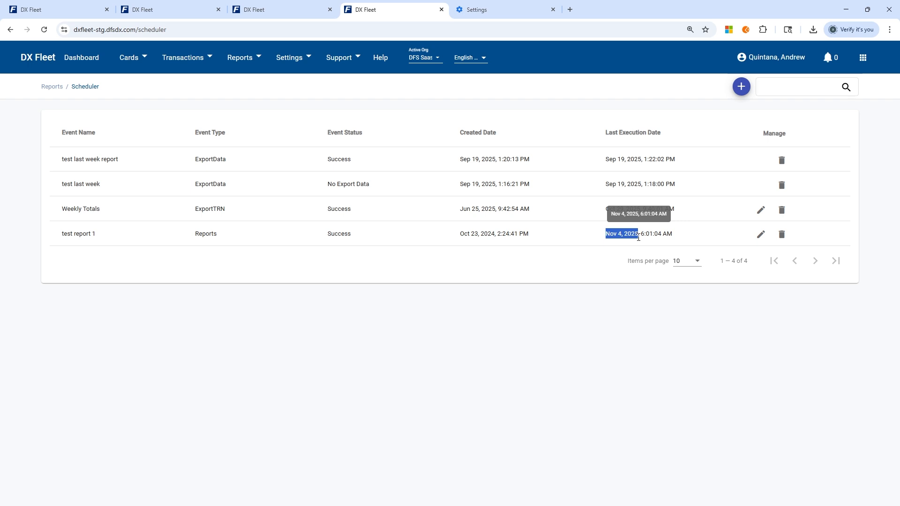
pyautogui.click(588, 255)
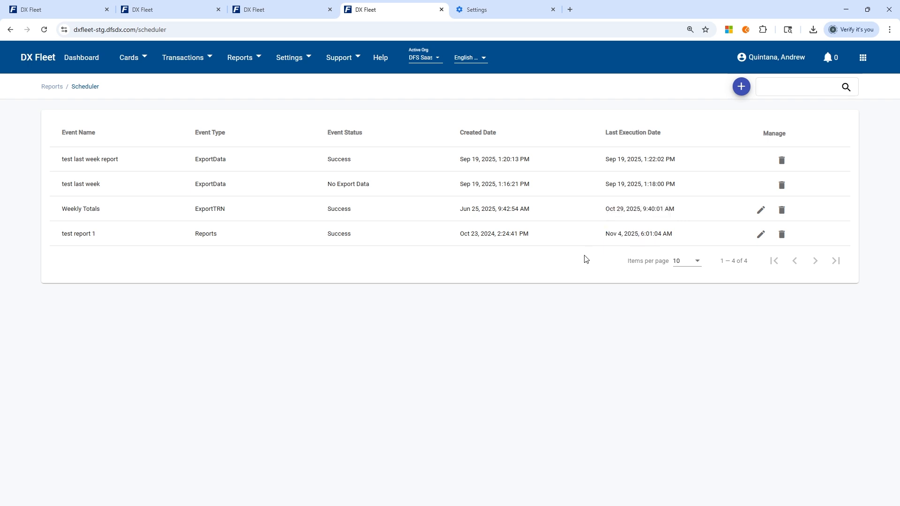
# Step: Open "test report 1" for editing to review its selected report and settings, and recheck its last execution date in the scheduler list
pyautogui.click(761, 236)
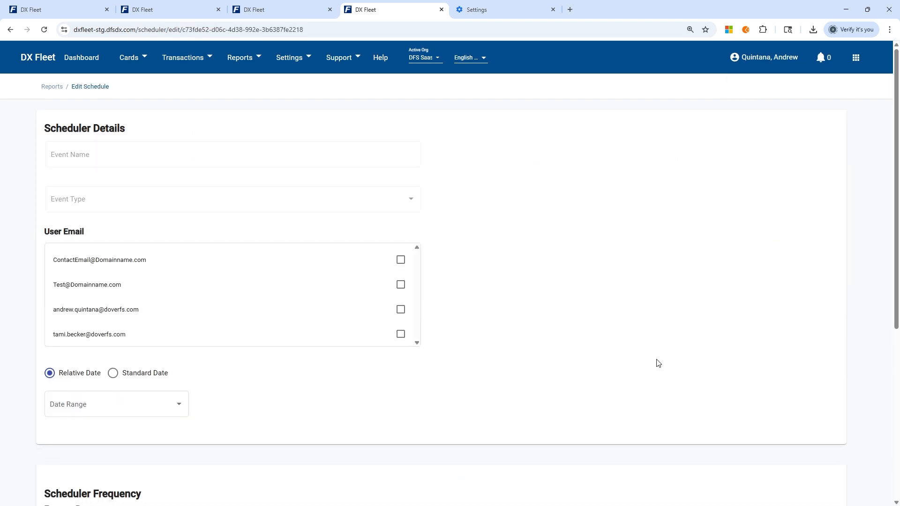
pyautogui.scroll(-5, 628, 328)
pyautogui.scroll(-3, 635, 368)
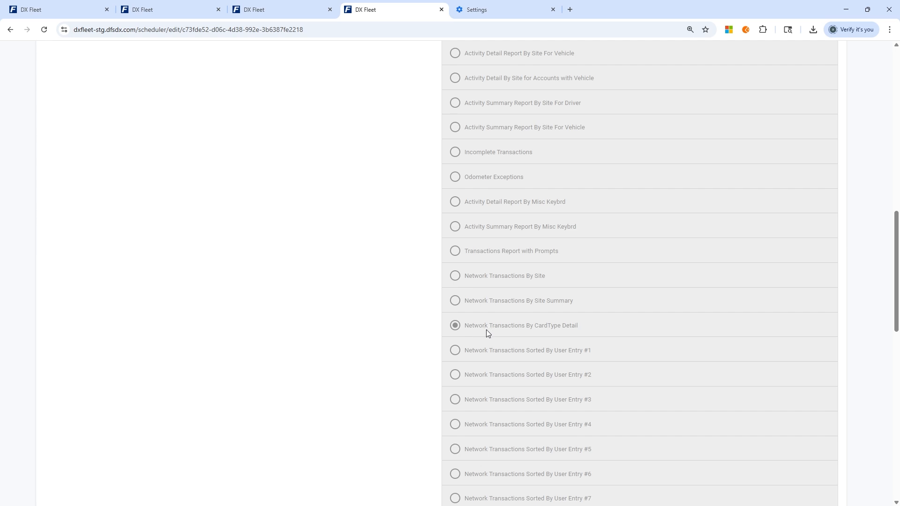
pyautogui.scroll(4, 355, 176)
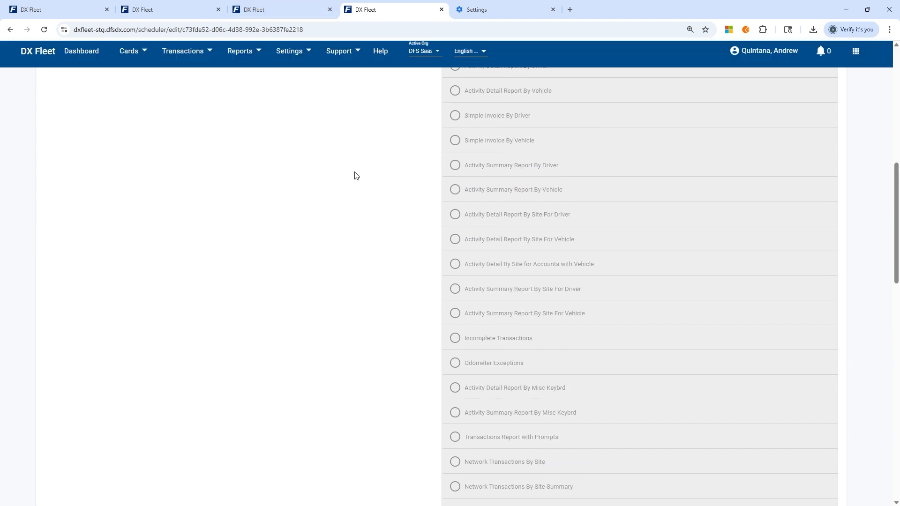
pyautogui.scroll(4, 355, 176)
pyautogui.click(240, 57)
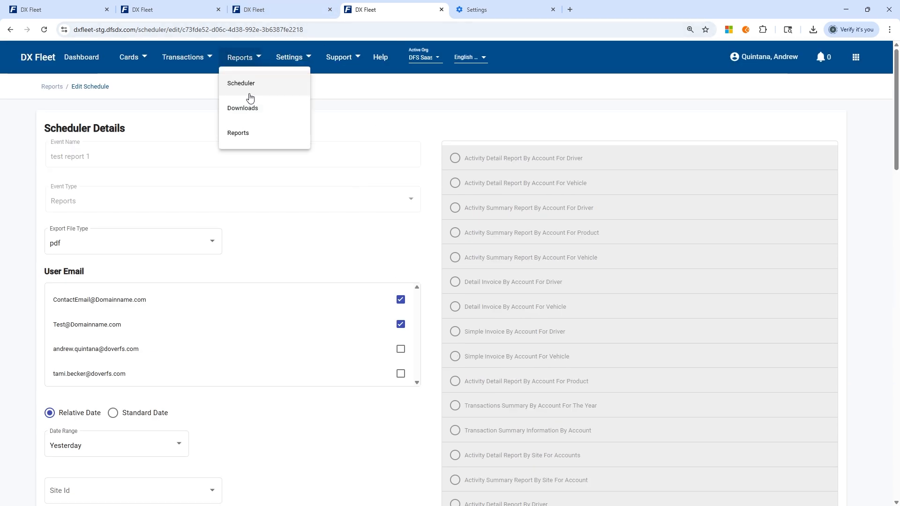
pyautogui.click(249, 93)
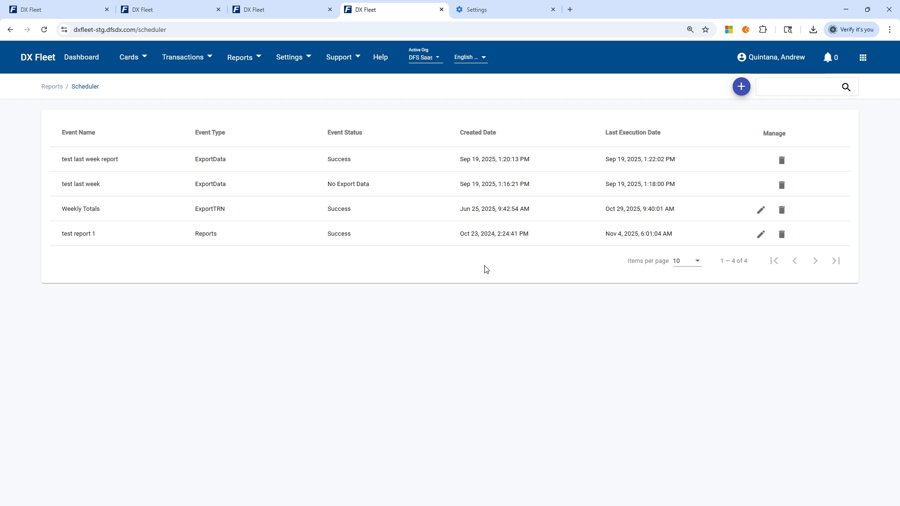
pyautogui.moveTo(606, 234); pyautogui.dragTo(674, 234)
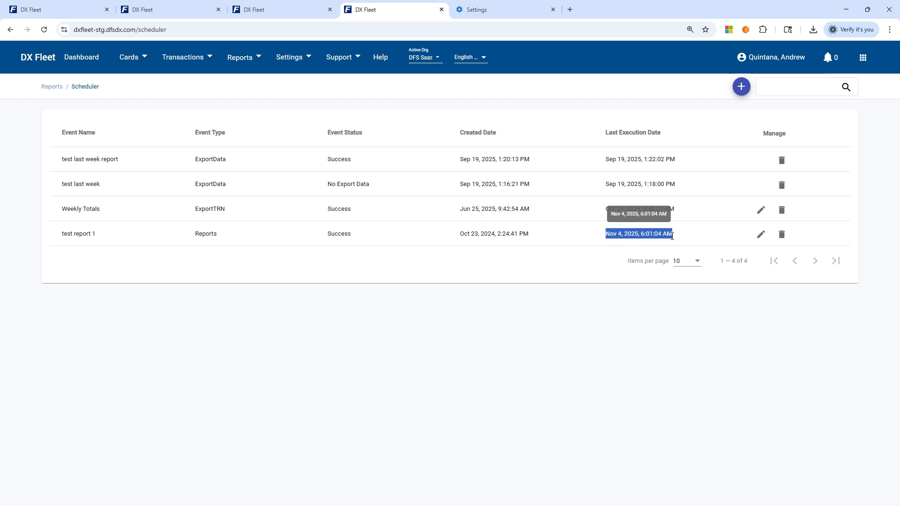
pyautogui.click(594, 299)
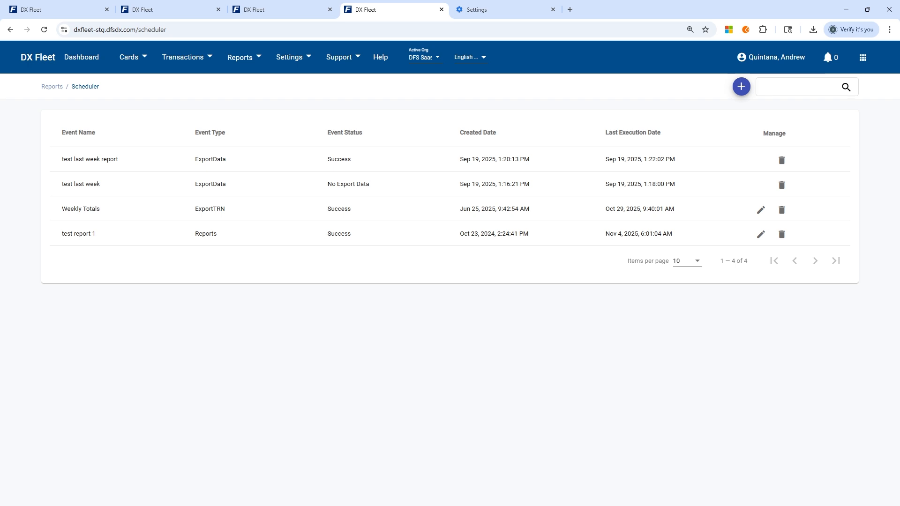
pyautogui.click(230, 58)
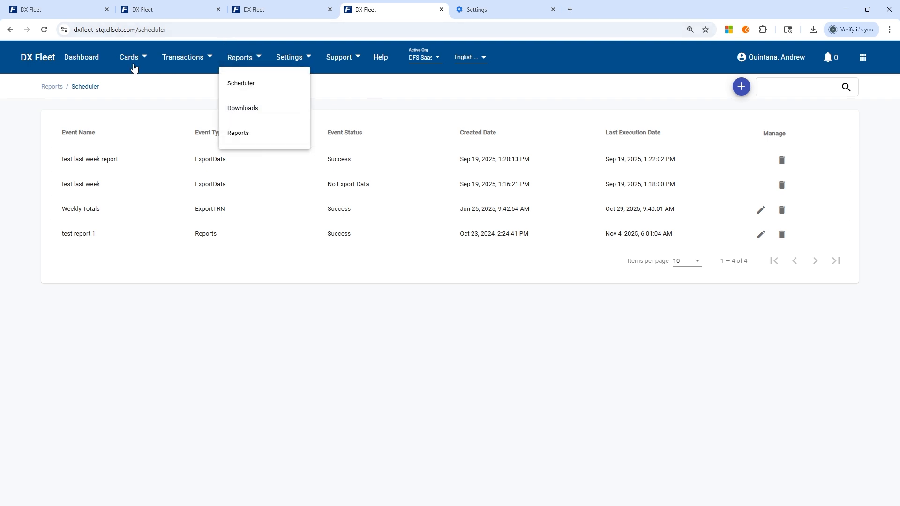
pyautogui.click(174, 58)
pyautogui.click(175, 58)
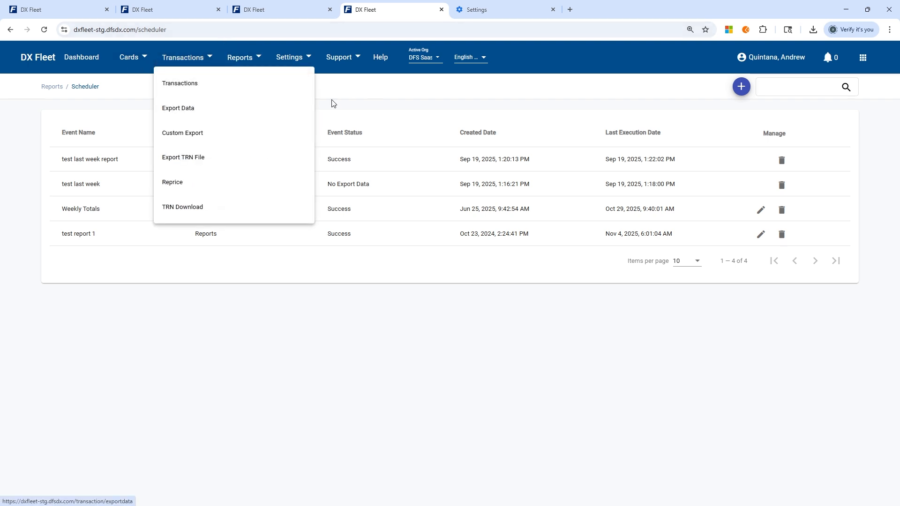
pyautogui.click(357, 93)
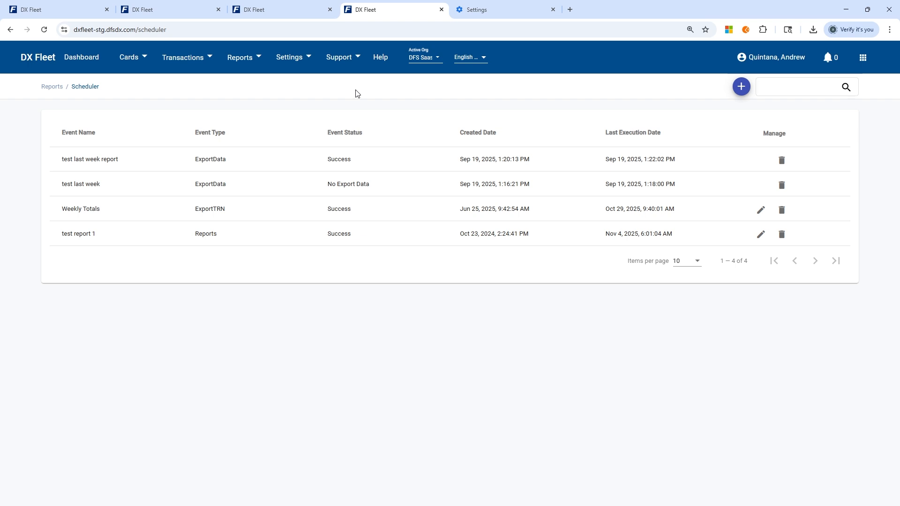